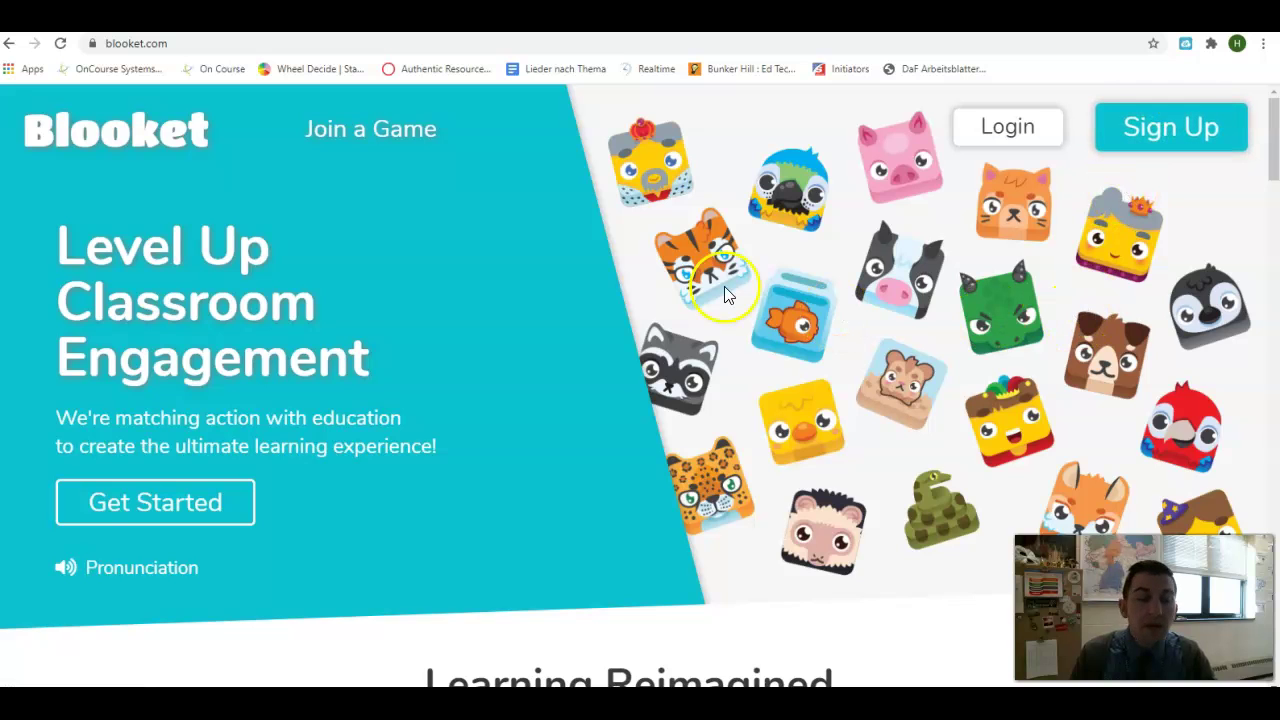
# Step: Log in to the account and view the public question sets on the Discover page before returning to the dashboard
pyautogui.click(1015, 127)
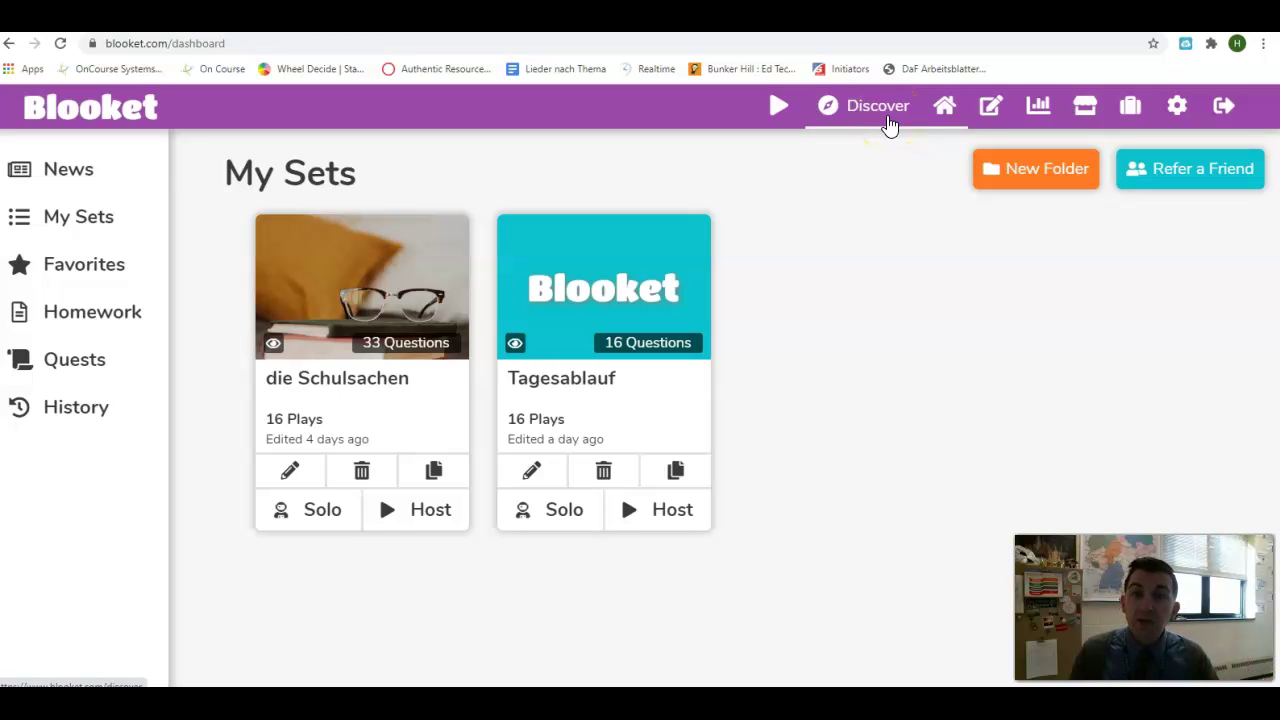
pyautogui.click(889, 123)
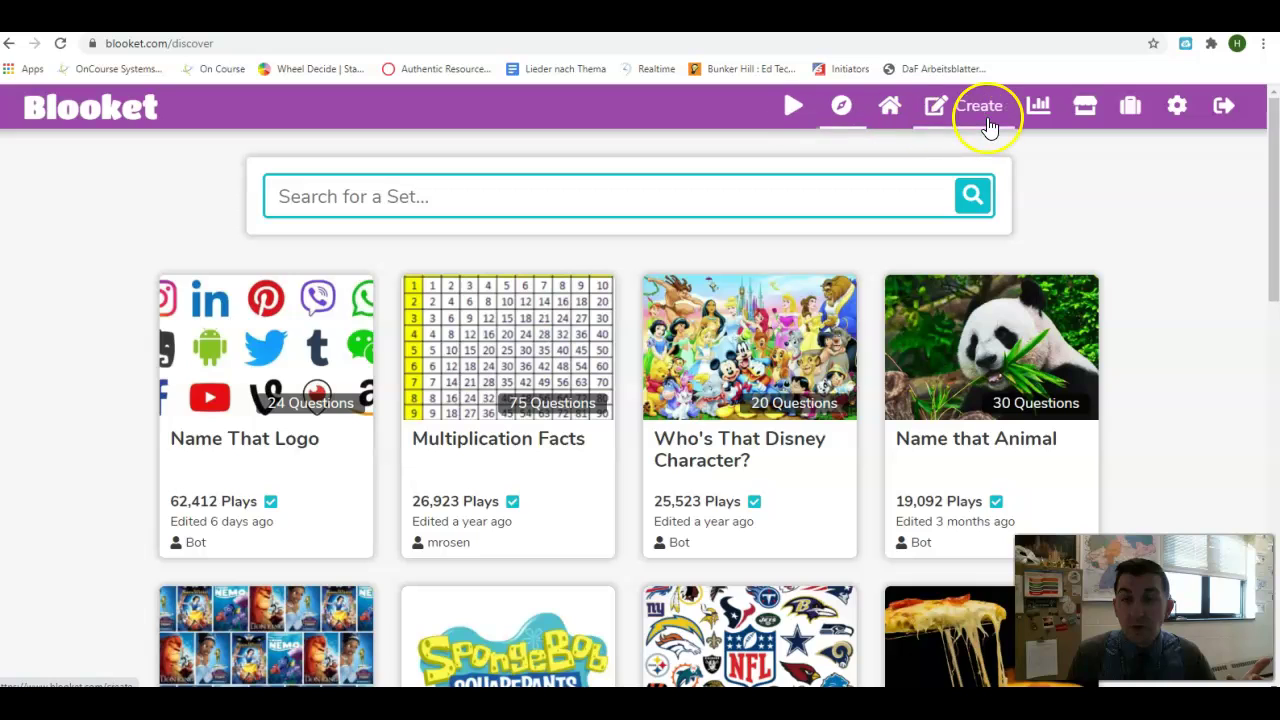
pyautogui.click(893, 108)
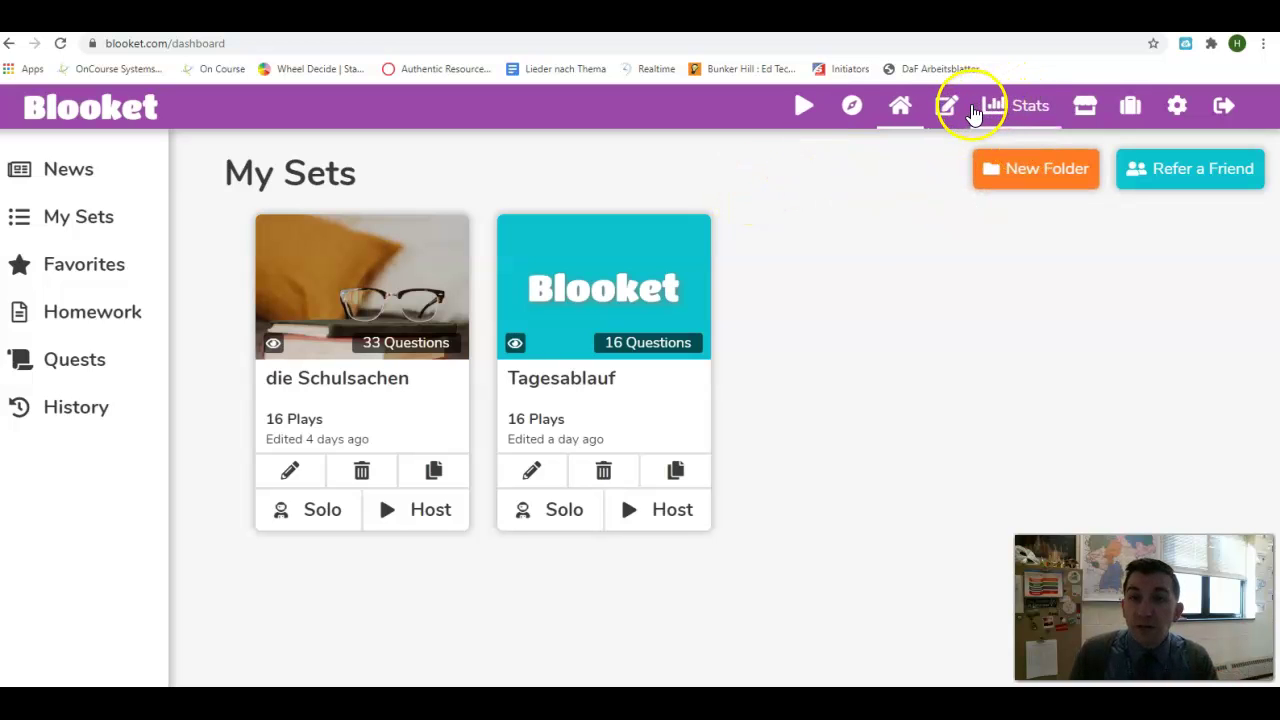
# Step: Examine the question set creation form, including its title, cover image, privacy setting and creation method options
pyautogui.click(960, 115)
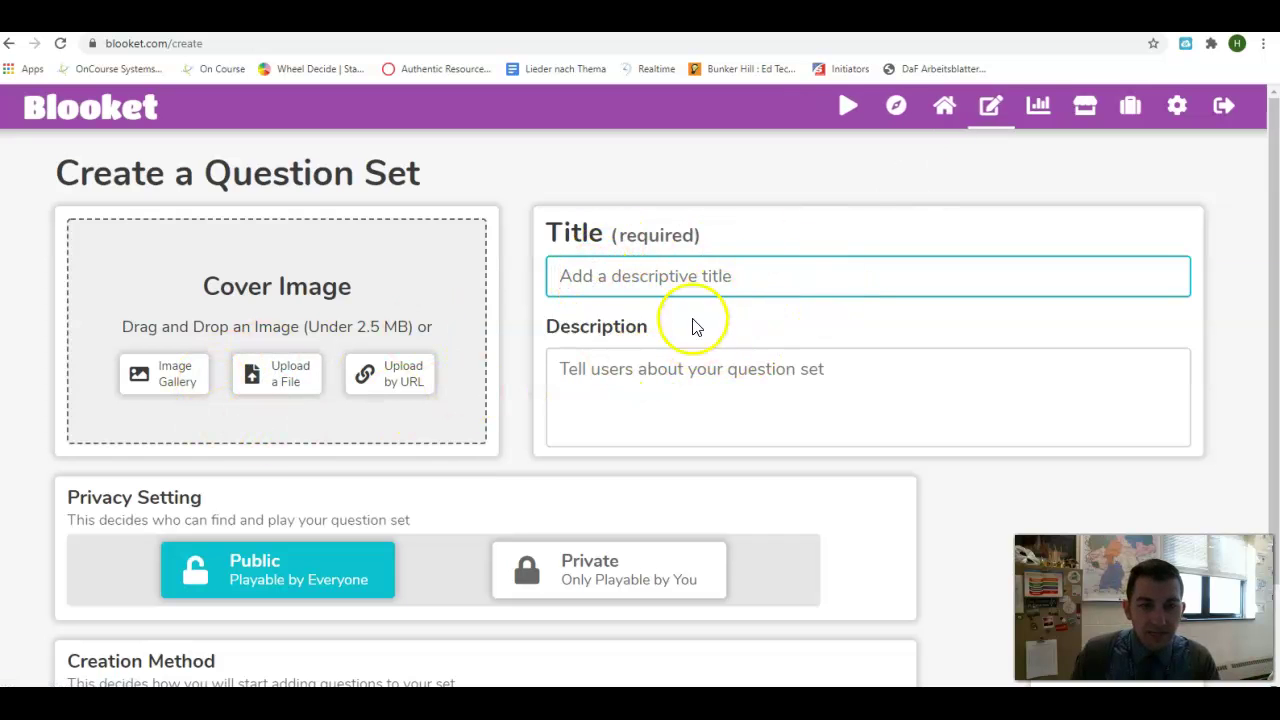
pyautogui.scroll(-1, 198, 325)
pyautogui.scroll(-2, 198, 325)
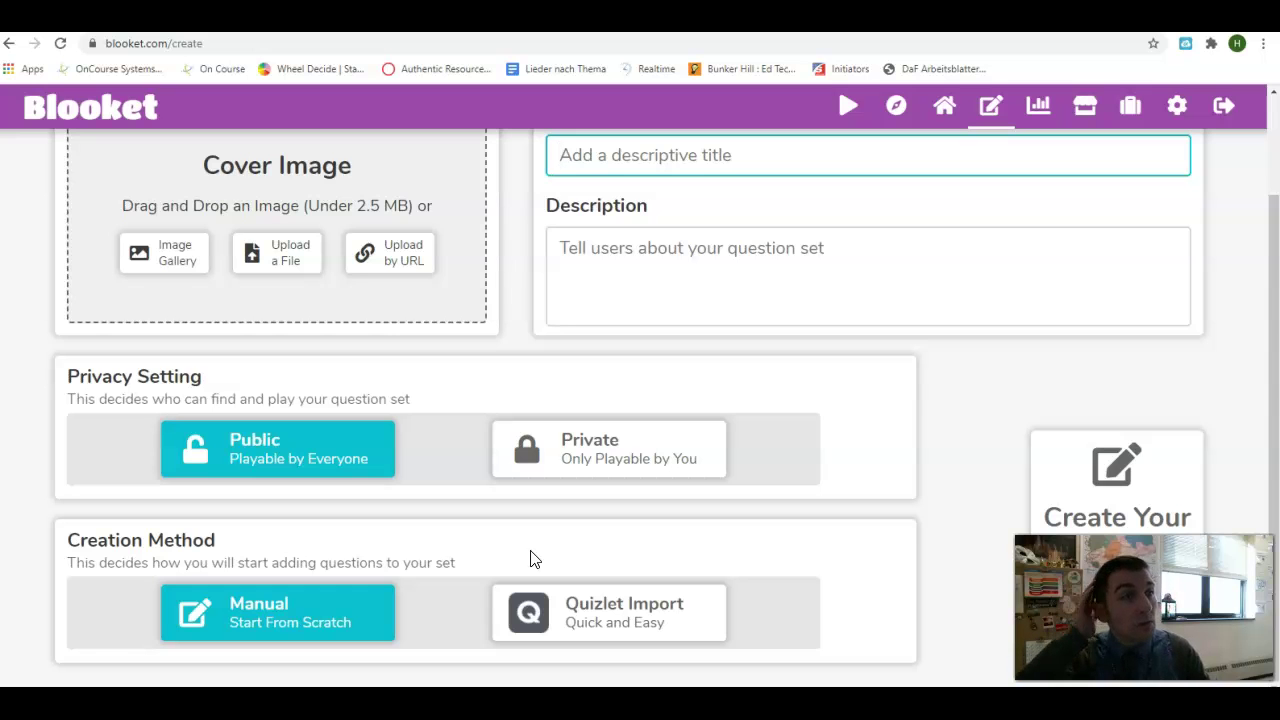
pyautogui.scroll(2, 530, 560)
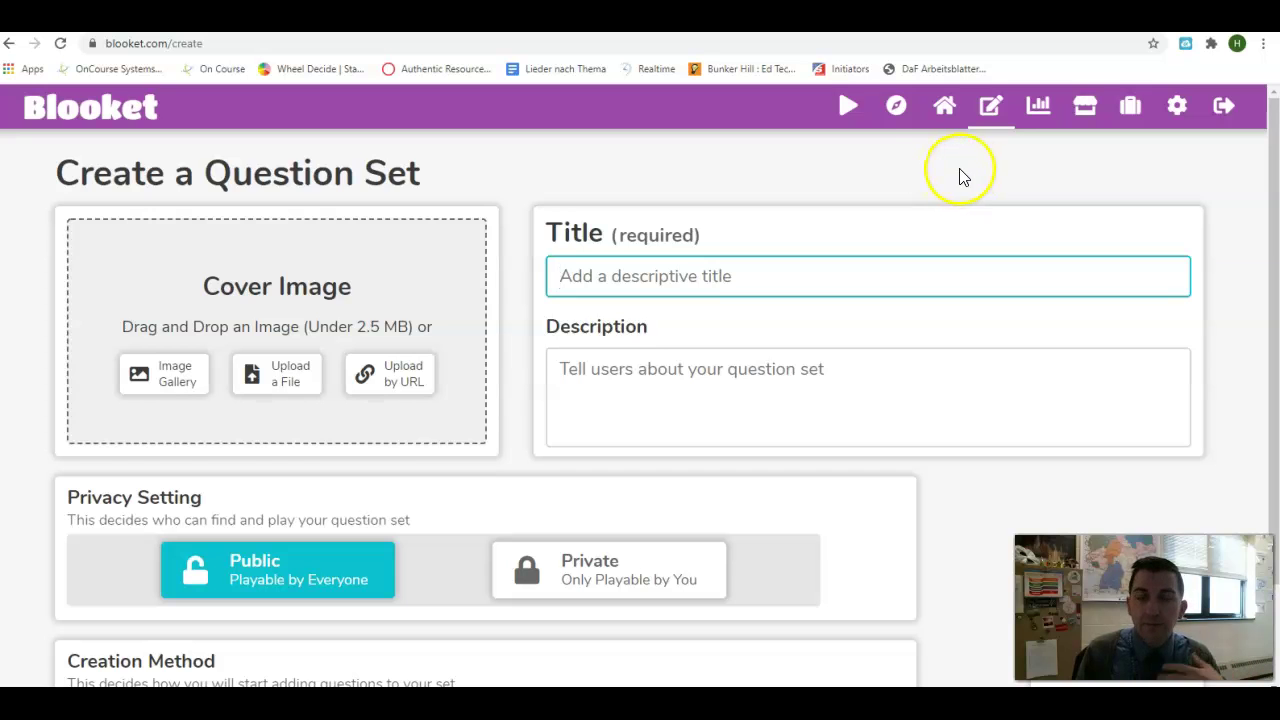
pyautogui.scroll(-2, 534, 486)
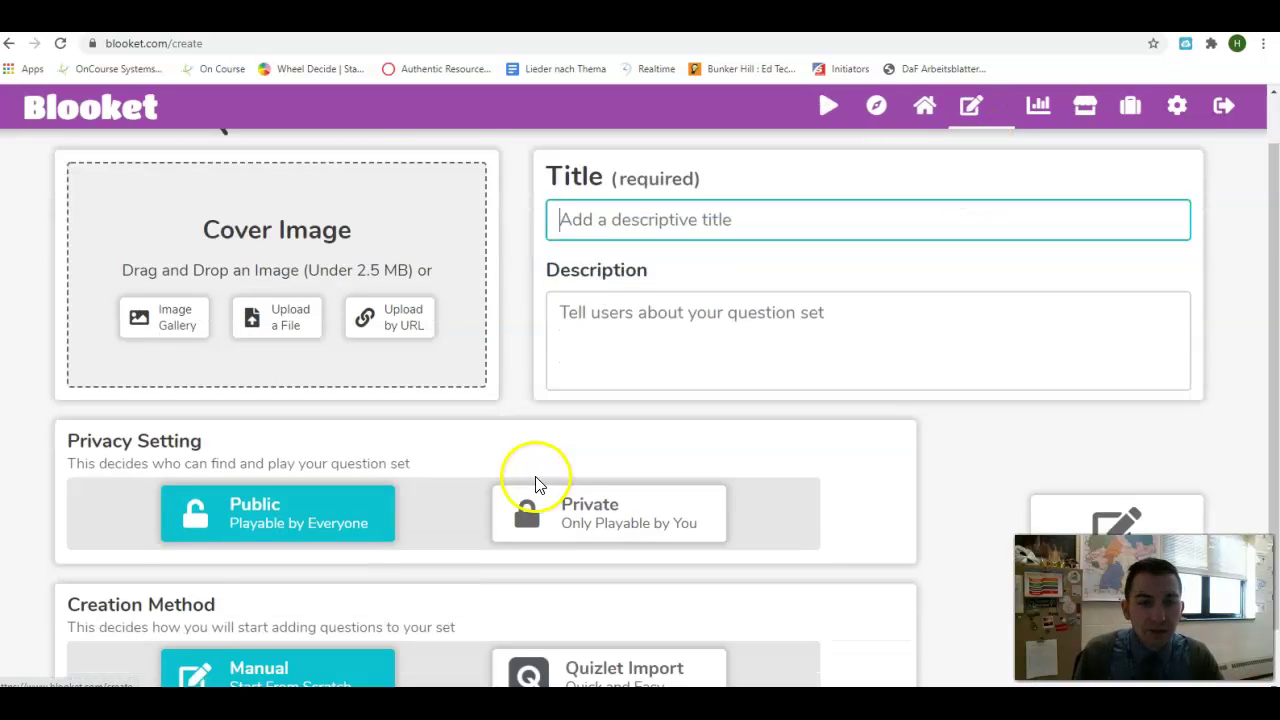
pyautogui.scroll(2, 1000, 400)
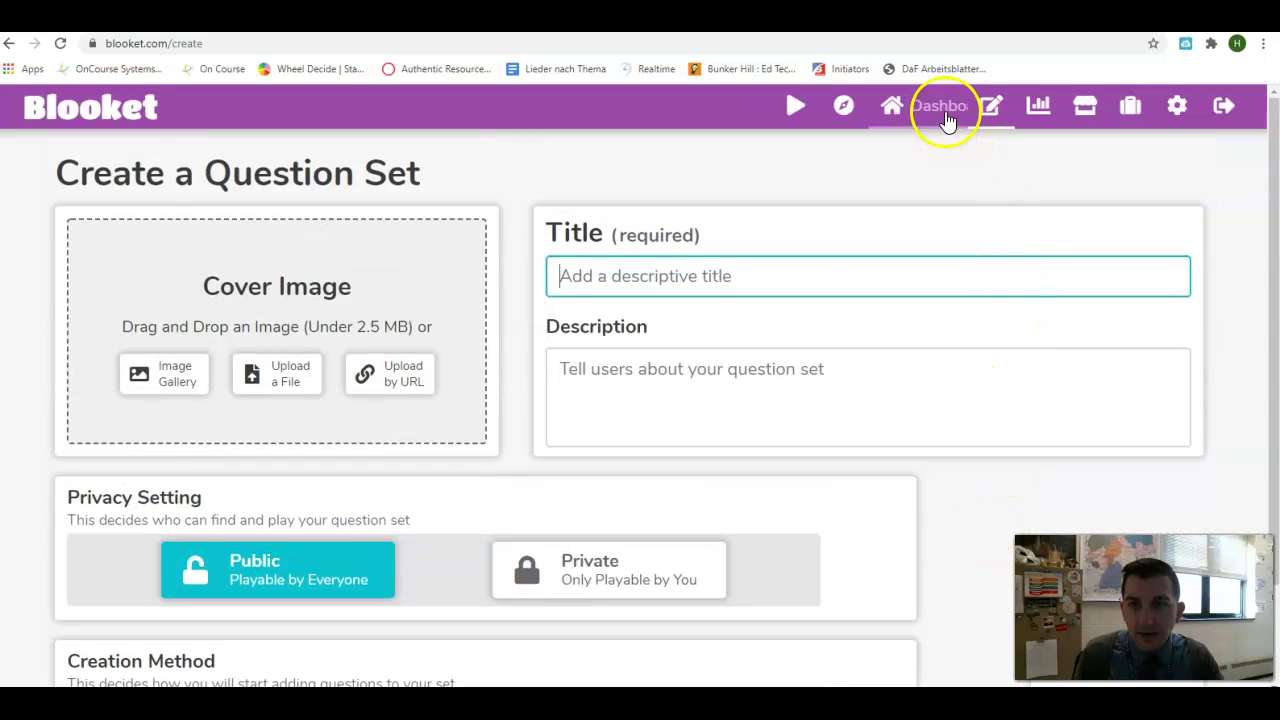
pyautogui.click(929, 109)
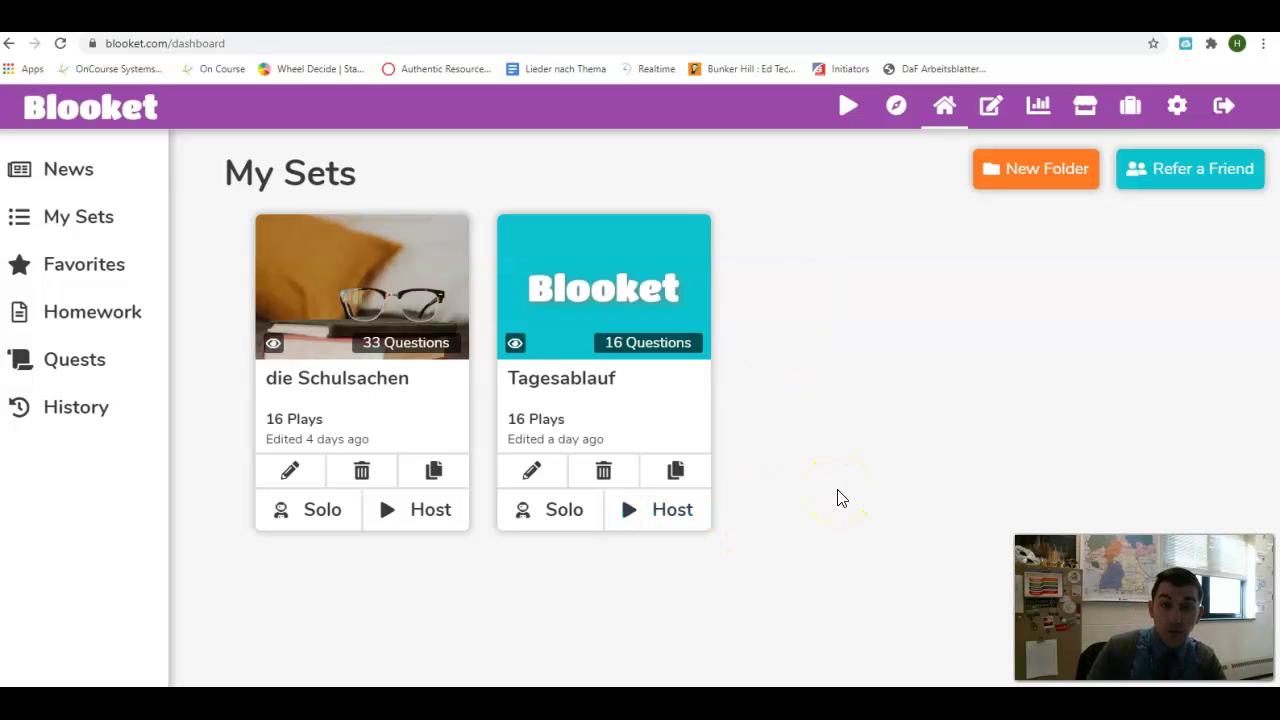
# Step: Open the Tagesablauf set for hosting and look through the available game modes
pyautogui.click(663, 522)
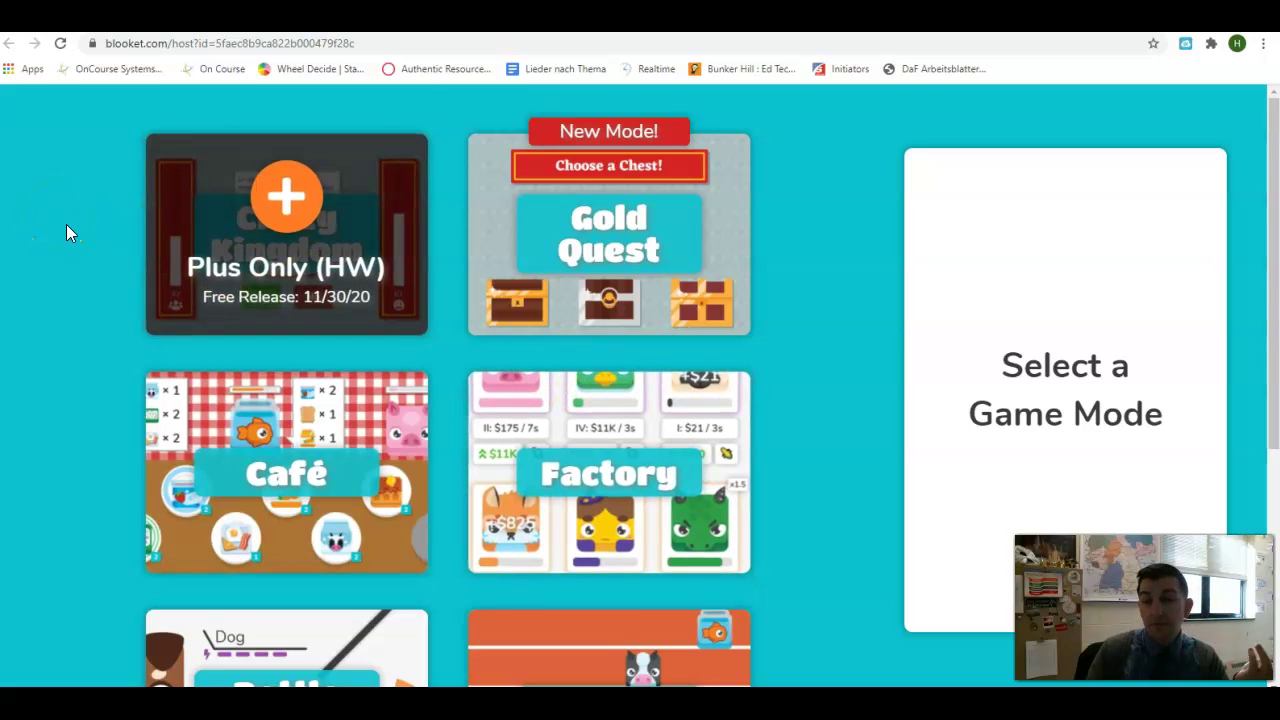
pyautogui.scroll(-4, 74, 225)
pyautogui.scroll(4, 78, 225)
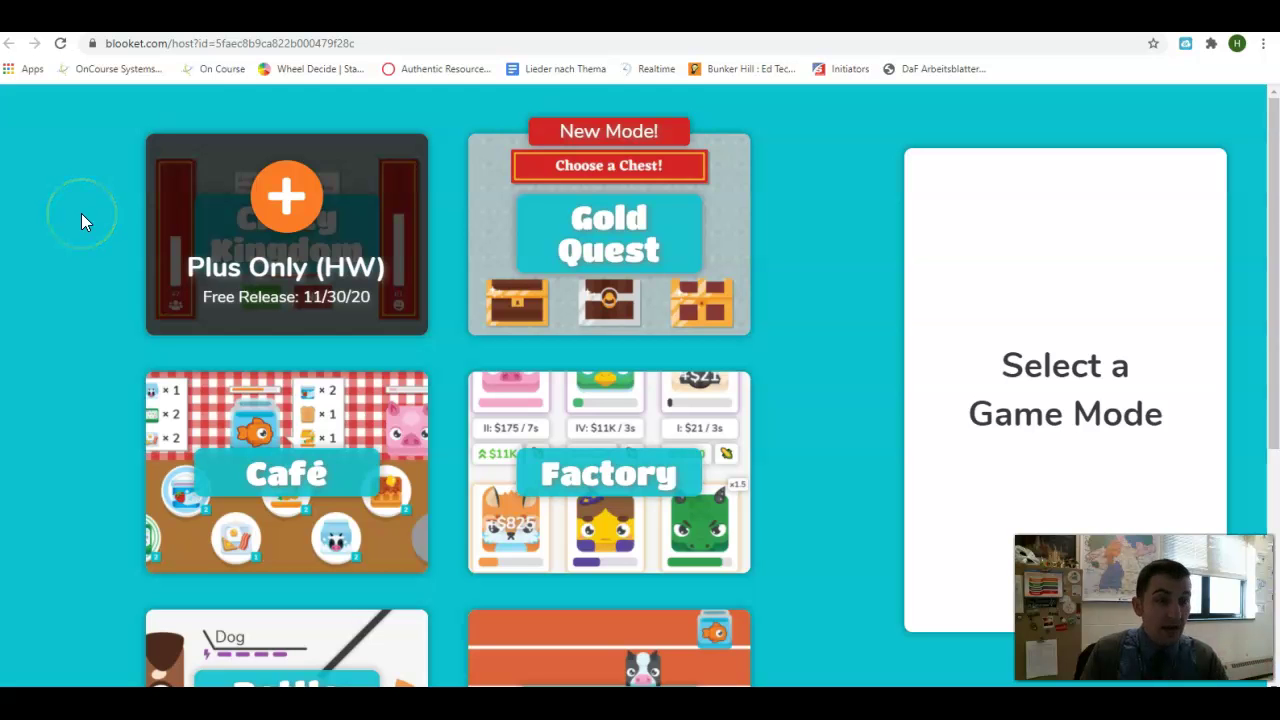
pyautogui.scroll(-4, 81, 213)
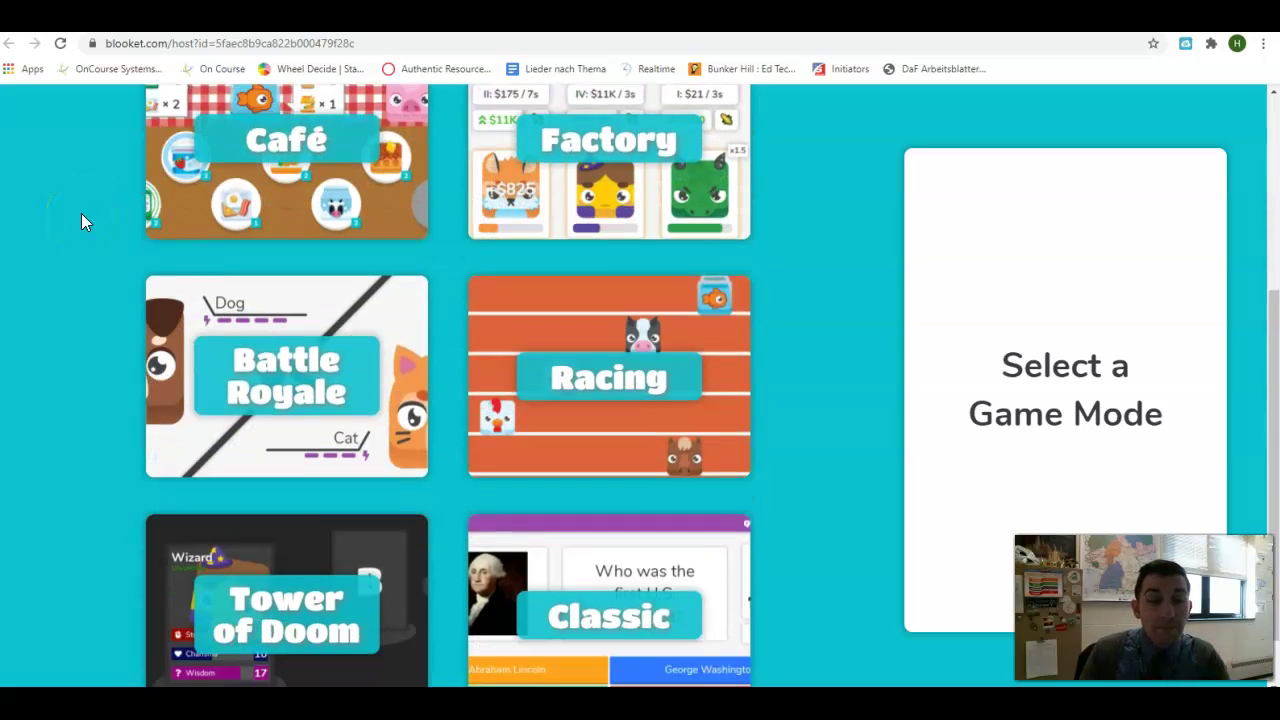
pyautogui.scroll(3, 370, 527)
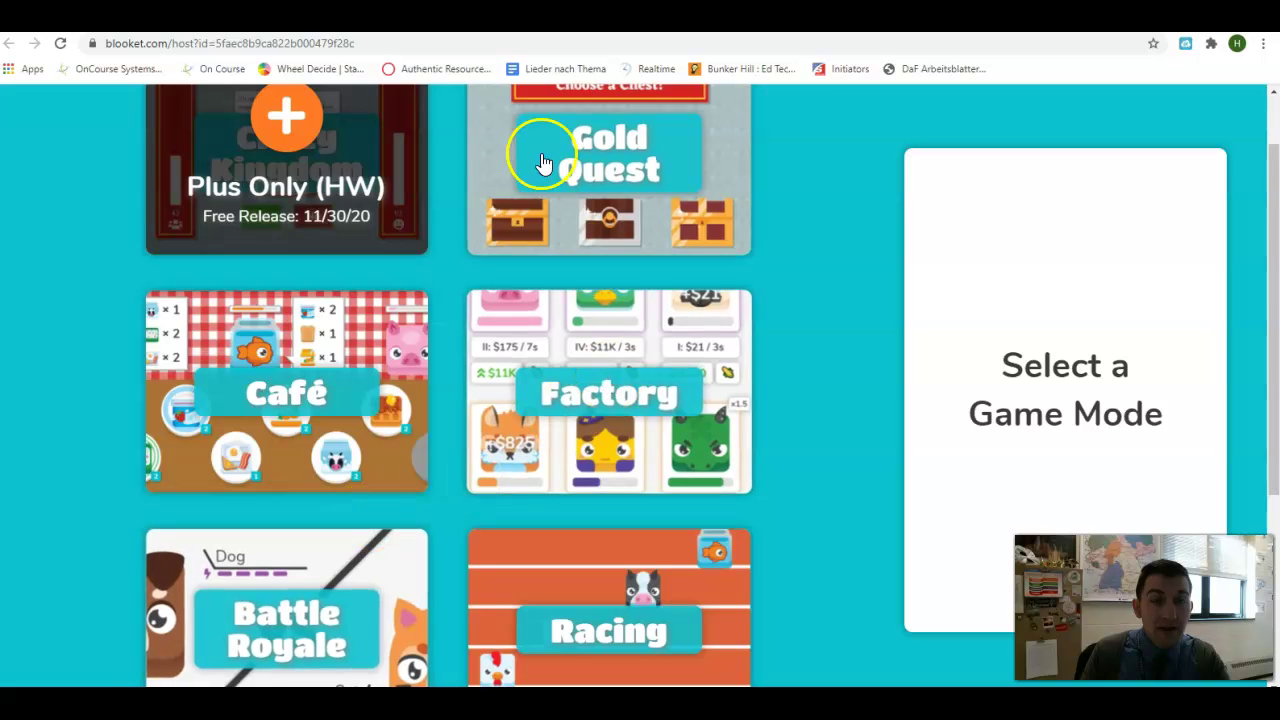
pyautogui.scroll(-3, 537, 277)
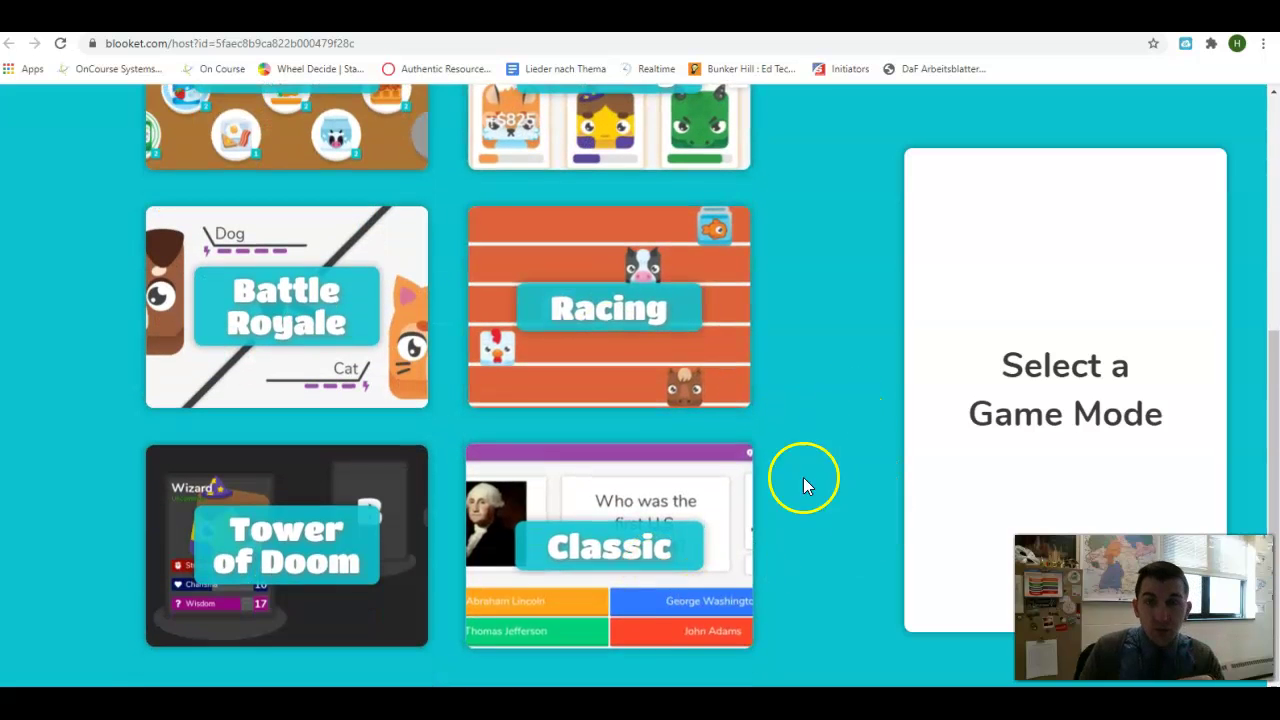
pyautogui.scroll(4, 714, 394)
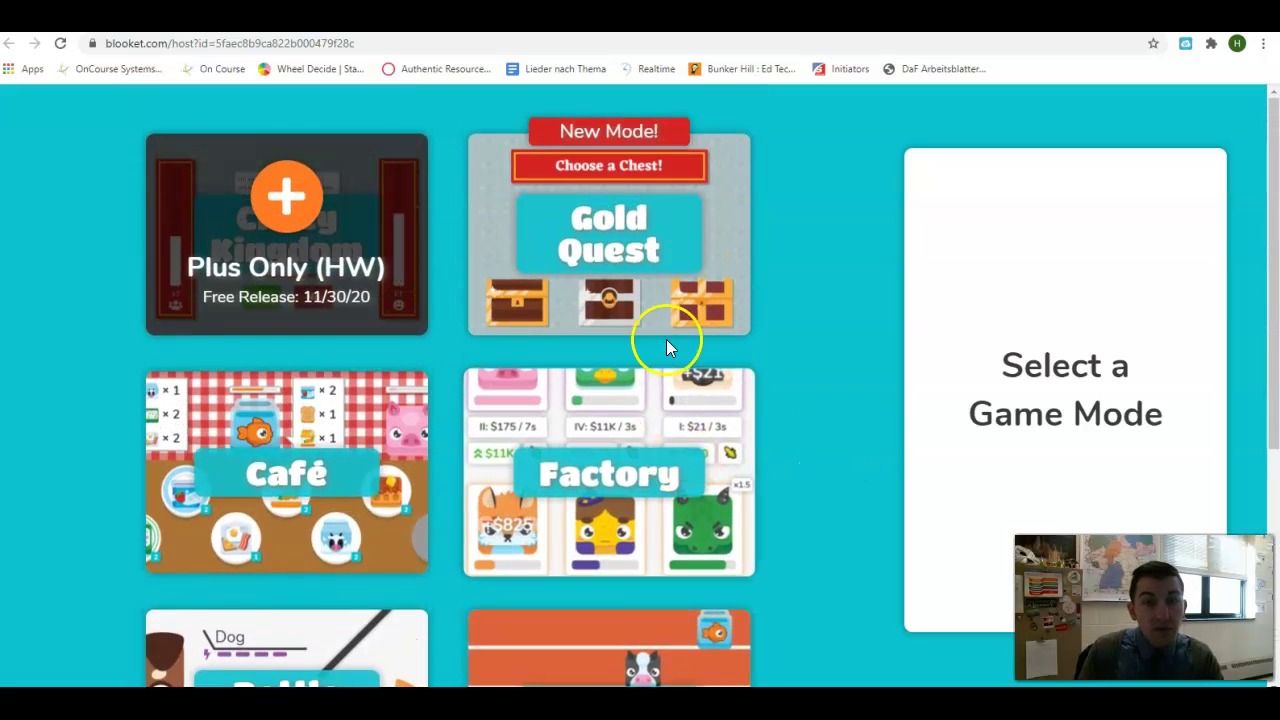
pyautogui.click(621, 274)
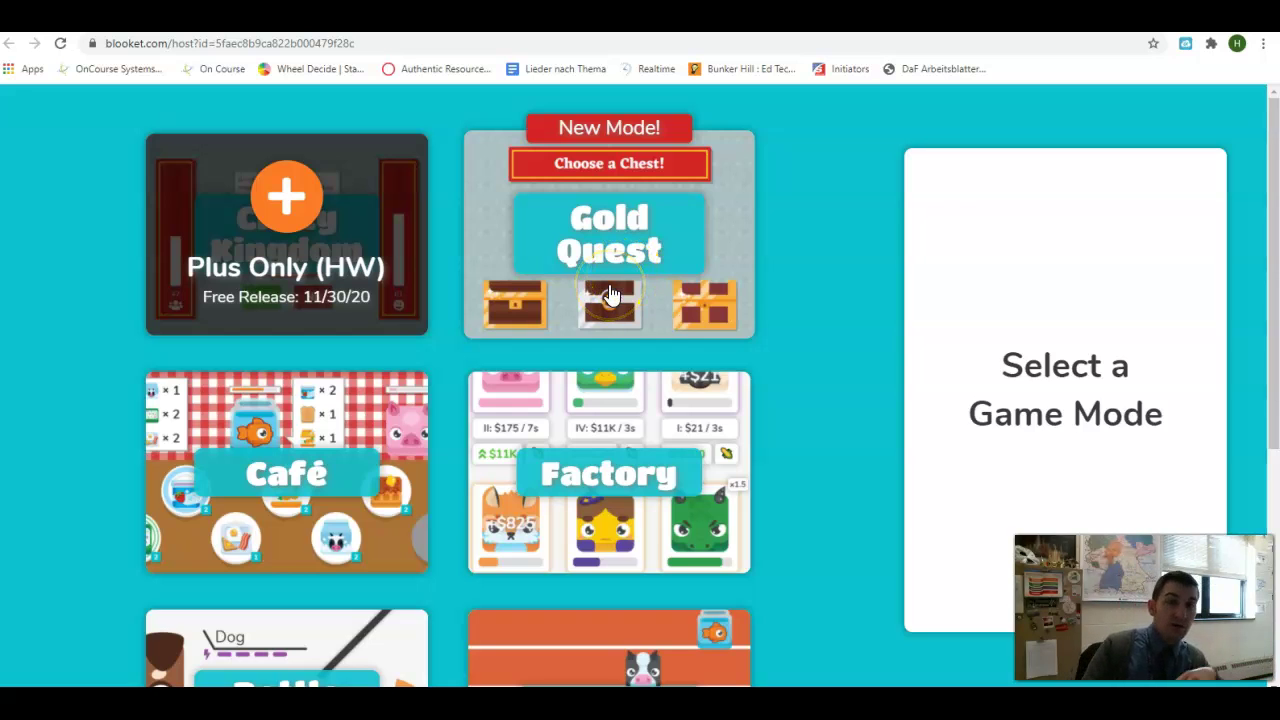
pyautogui.click(70, 478)
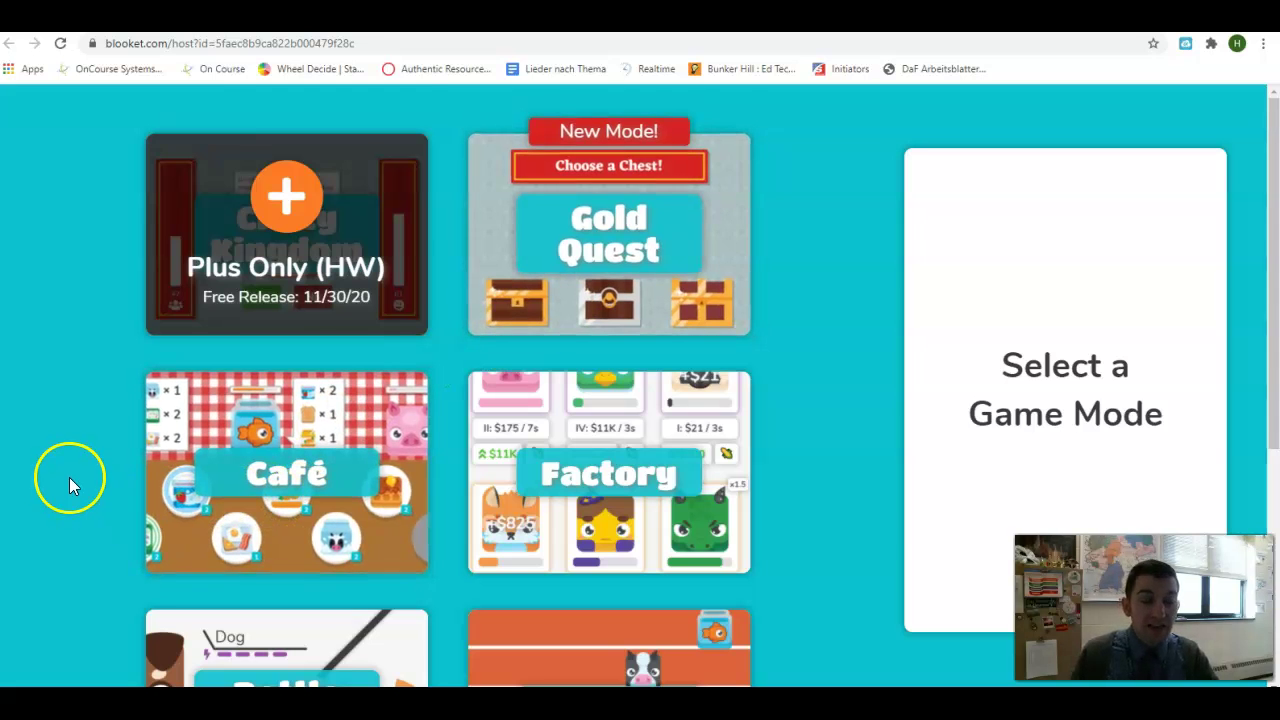
pyautogui.scroll(-2, 70, 478)
pyautogui.scroll(-2, 69, 475)
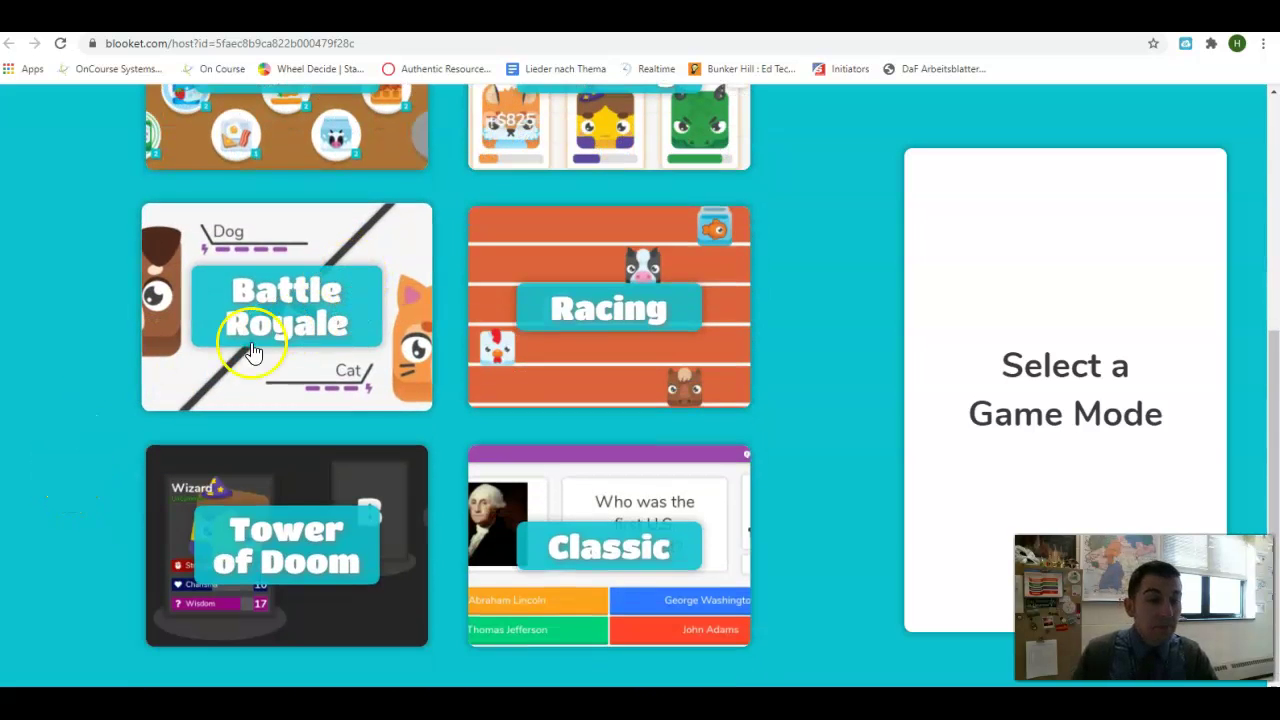
pyautogui.scroll(2, 155, 365)
pyautogui.scroll(2, 106, 381)
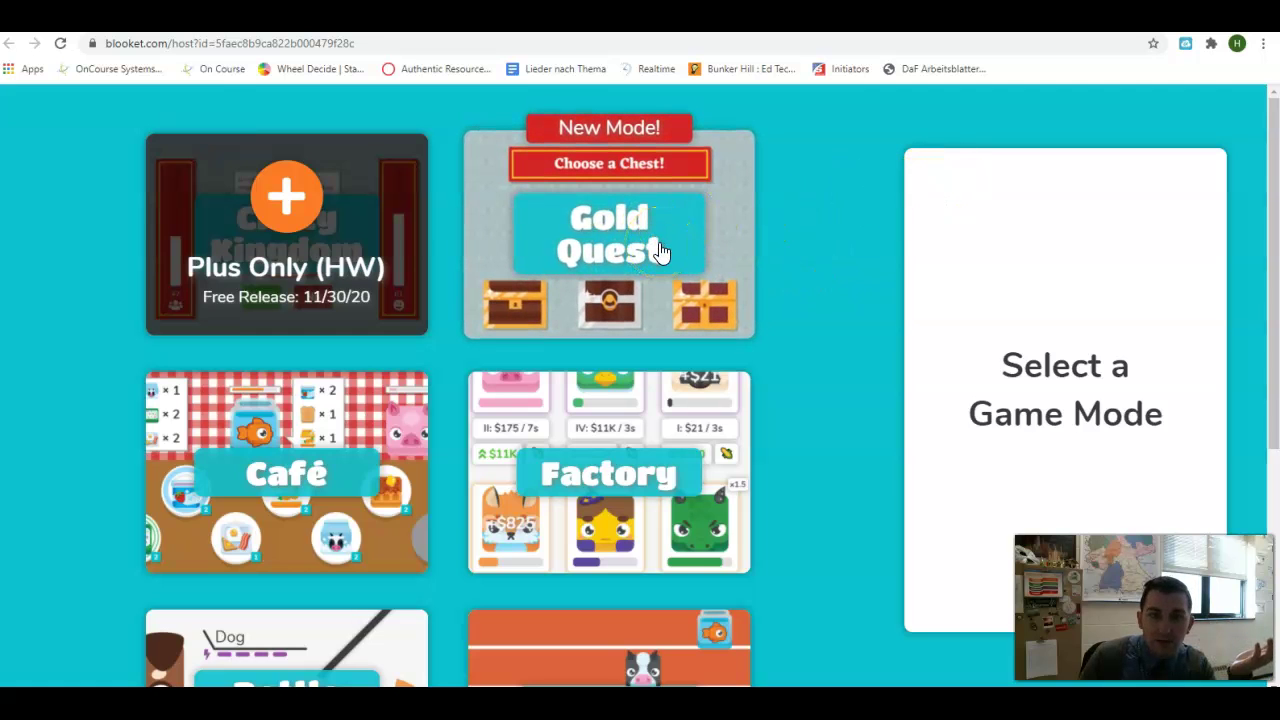
# Step: Choose Gold Quest as the game mode and continue to its host settings
pyautogui.click(631, 256)
pyautogui.scroll(-3, 1118, 485)
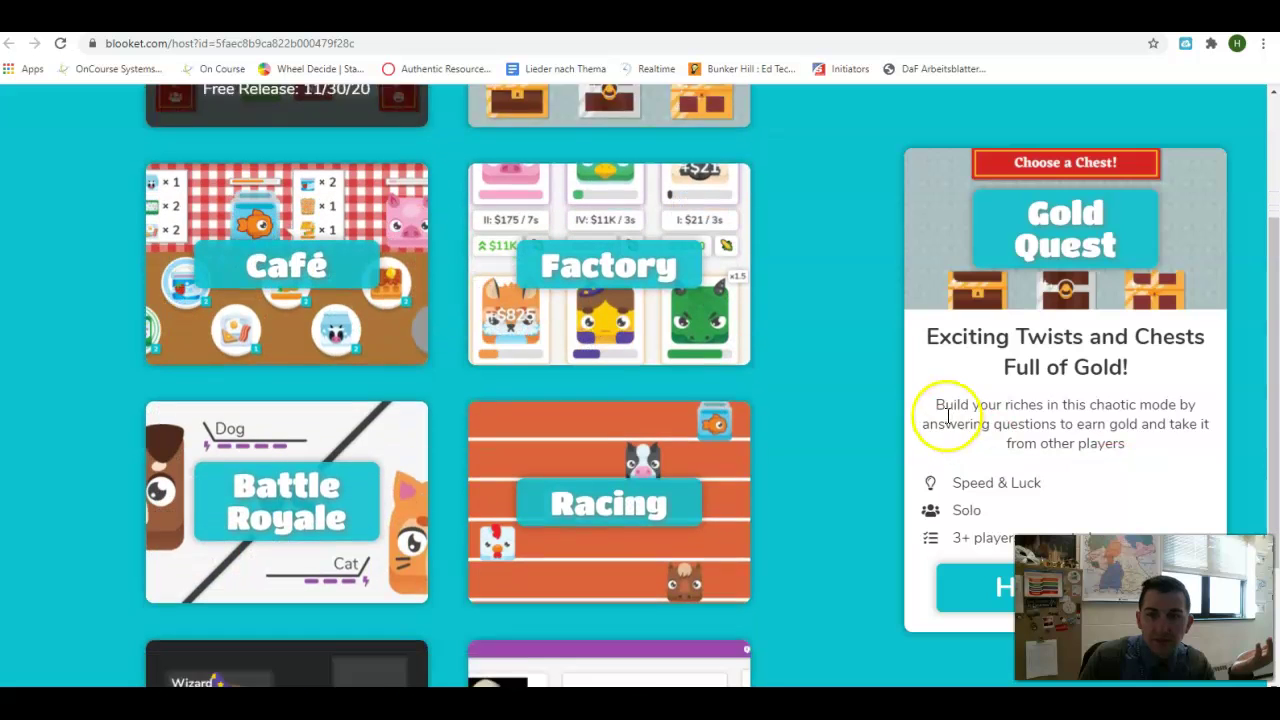
pyautogui.click(966, 588)
# Step: Review the Gold Quest settings, host the game with the time-based ending, and toggle the lobby sound
pyautogui.scroll(3, 586, 300)
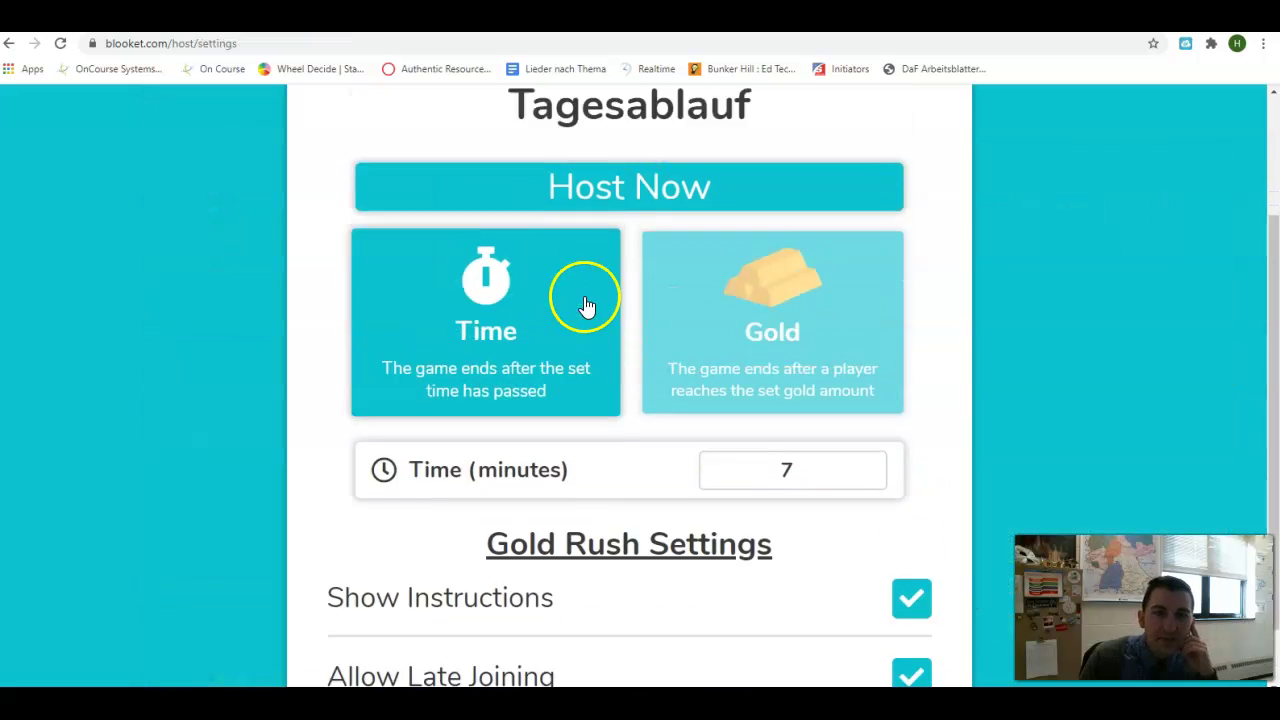
pyautogui.scroll(-3, 249, 303)
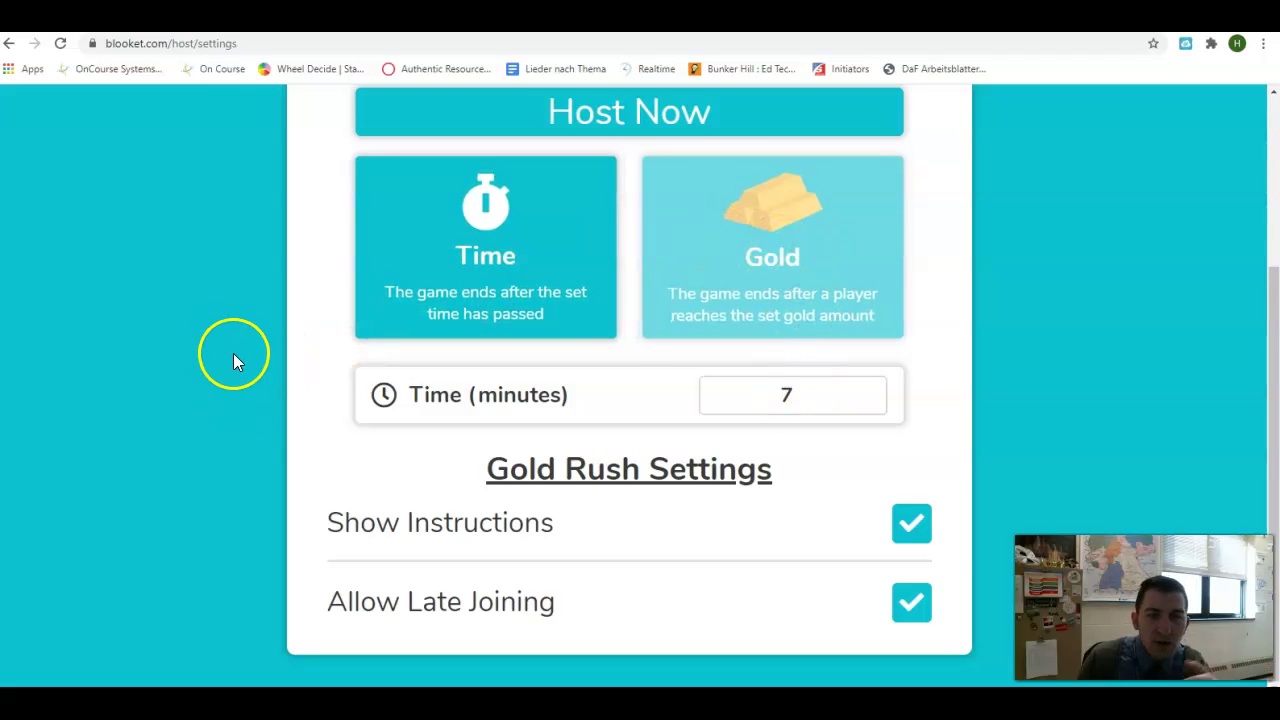
pyautogui.scroll(1, 912, 575)
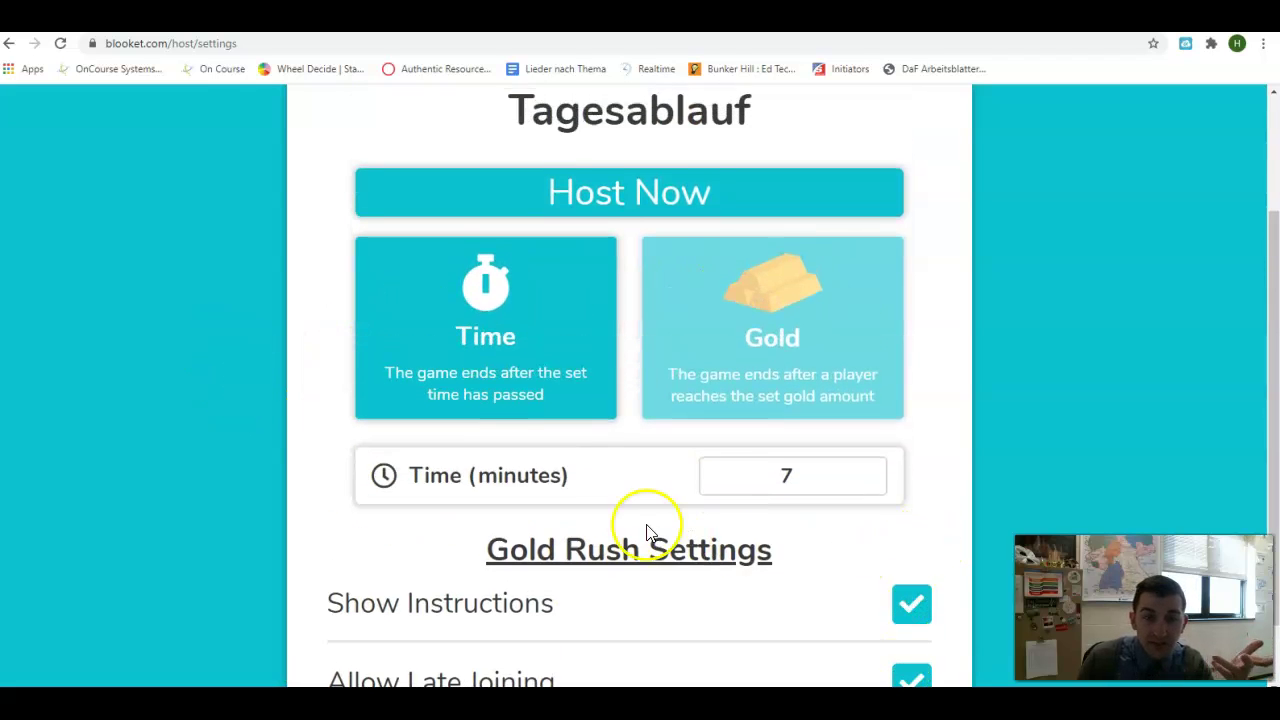
pyautogui.scroll(2, 643, 529)
pyautogui.click(719, 345)
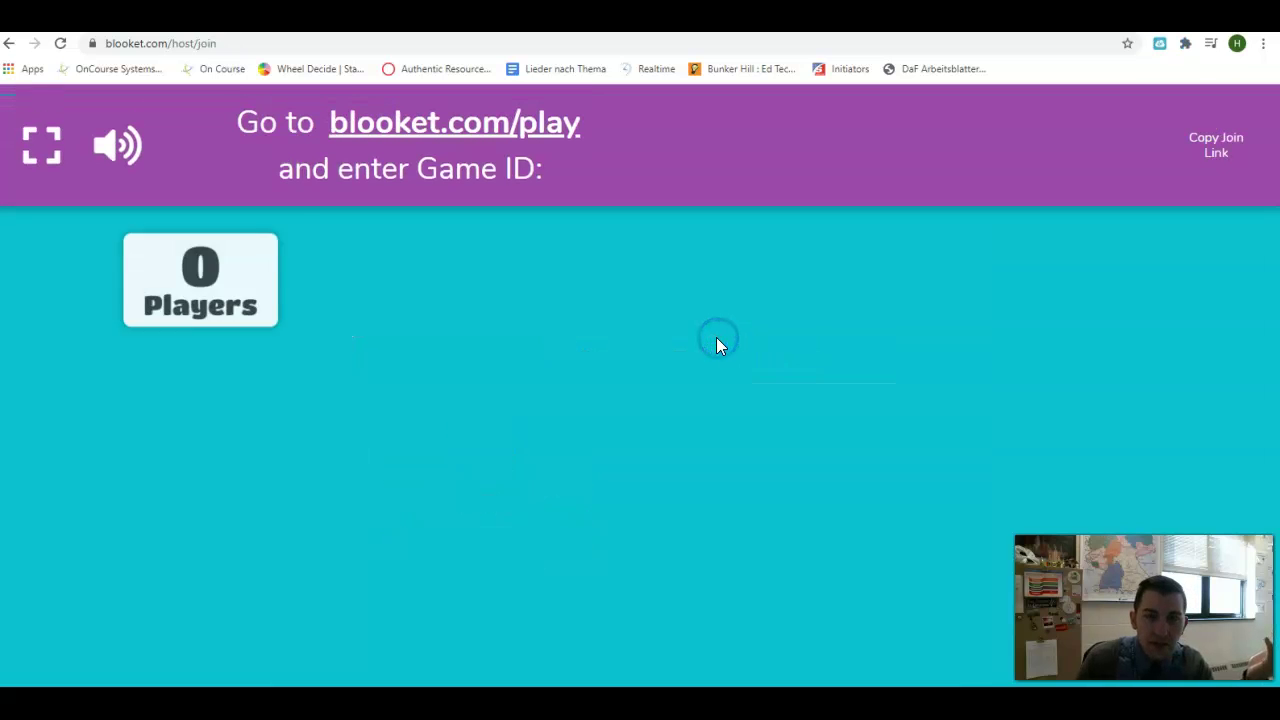
pyautogui.click(108, 145)
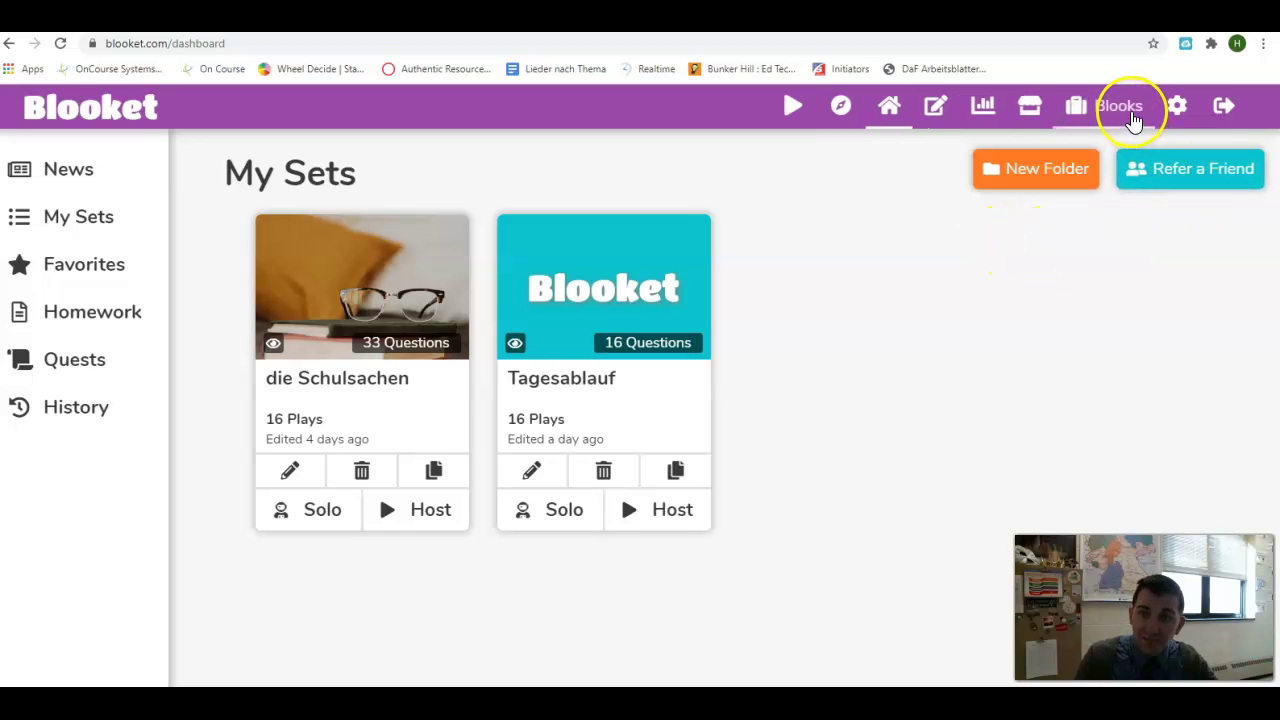
# Step: Examine the Blooks collection, covering both the unlocked and the locked characters
pyautogui.click(1120, 108)
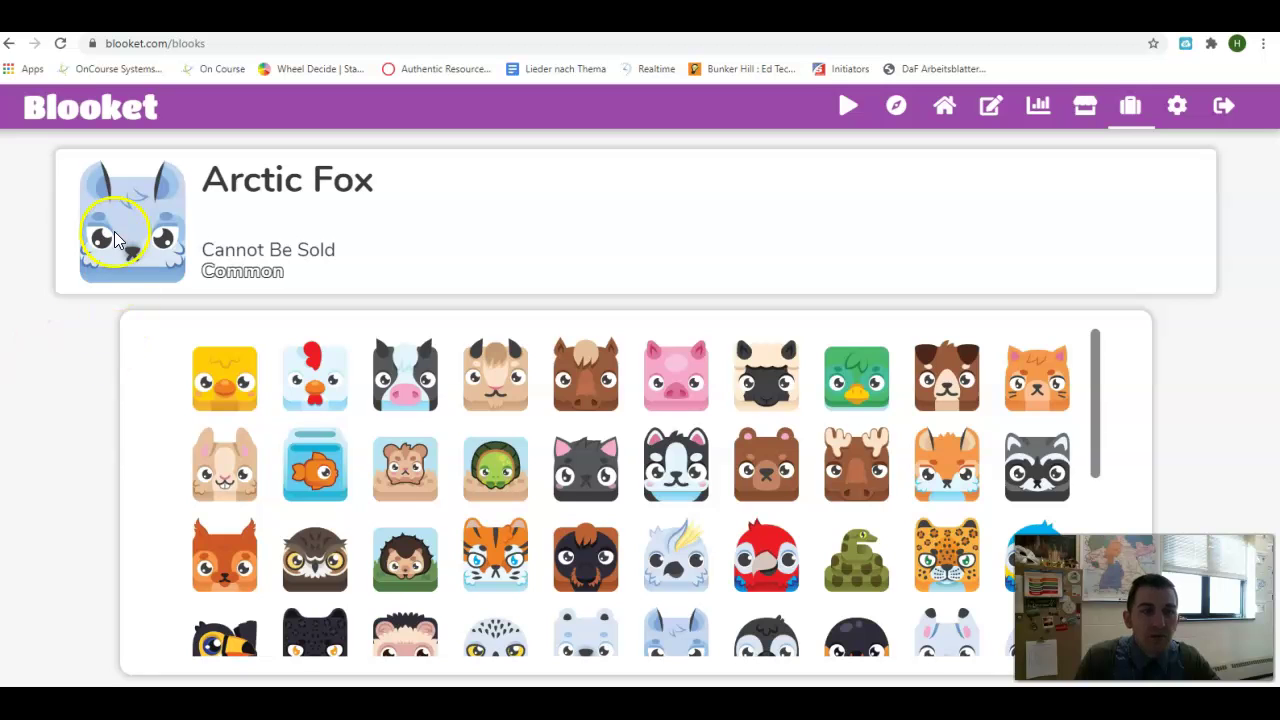
pyautogui.scroll(-2, 1000, 390)
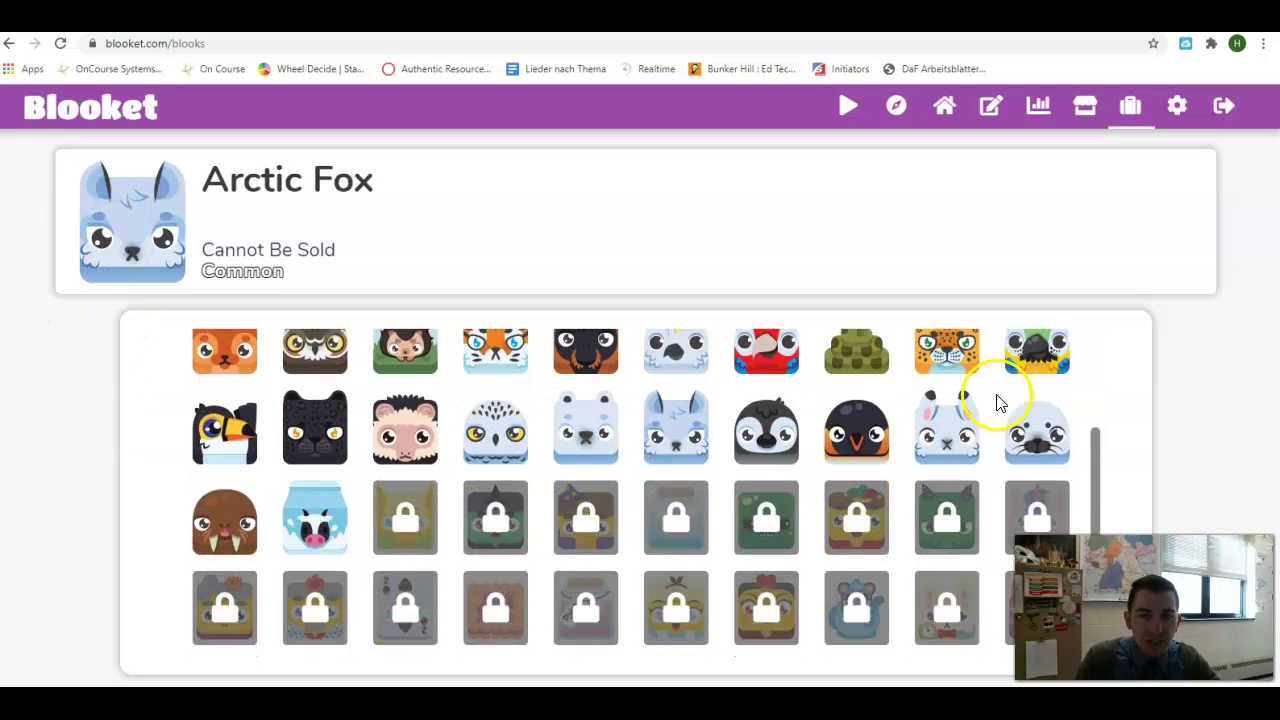
pyautogui.scroll(1, 563, 414)
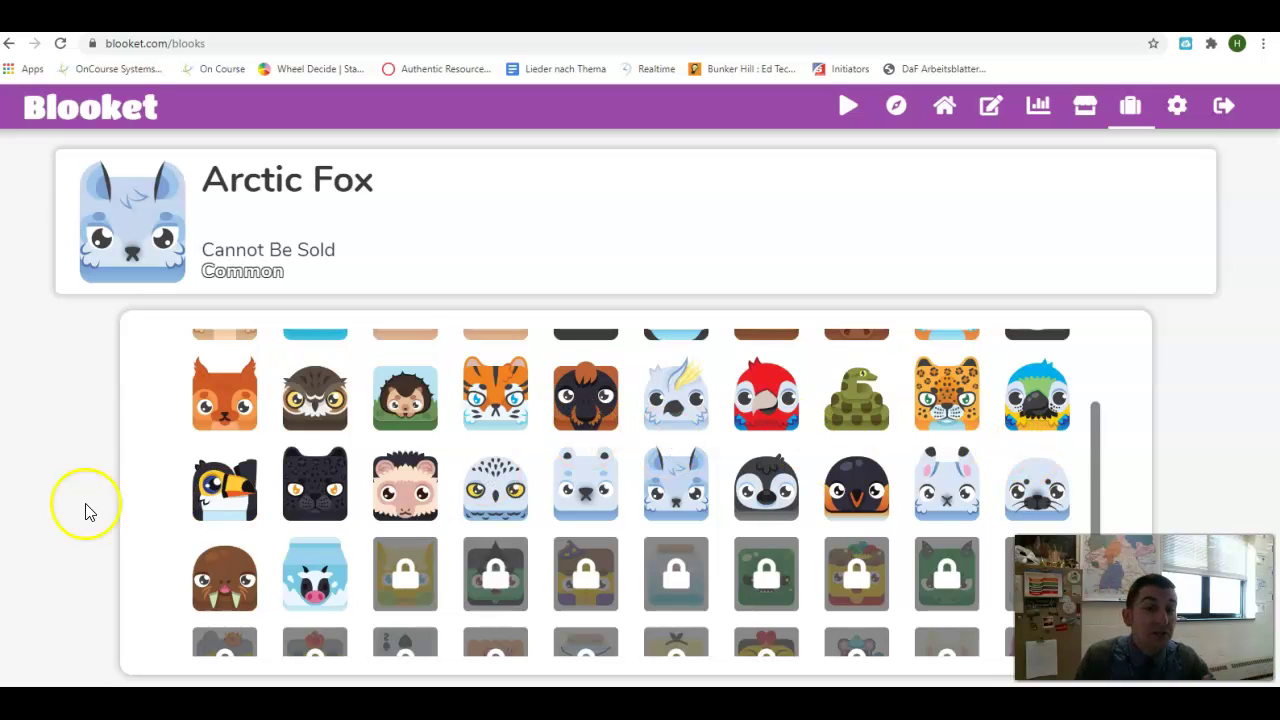
pyautogui.scroll(-1, 280, 495)
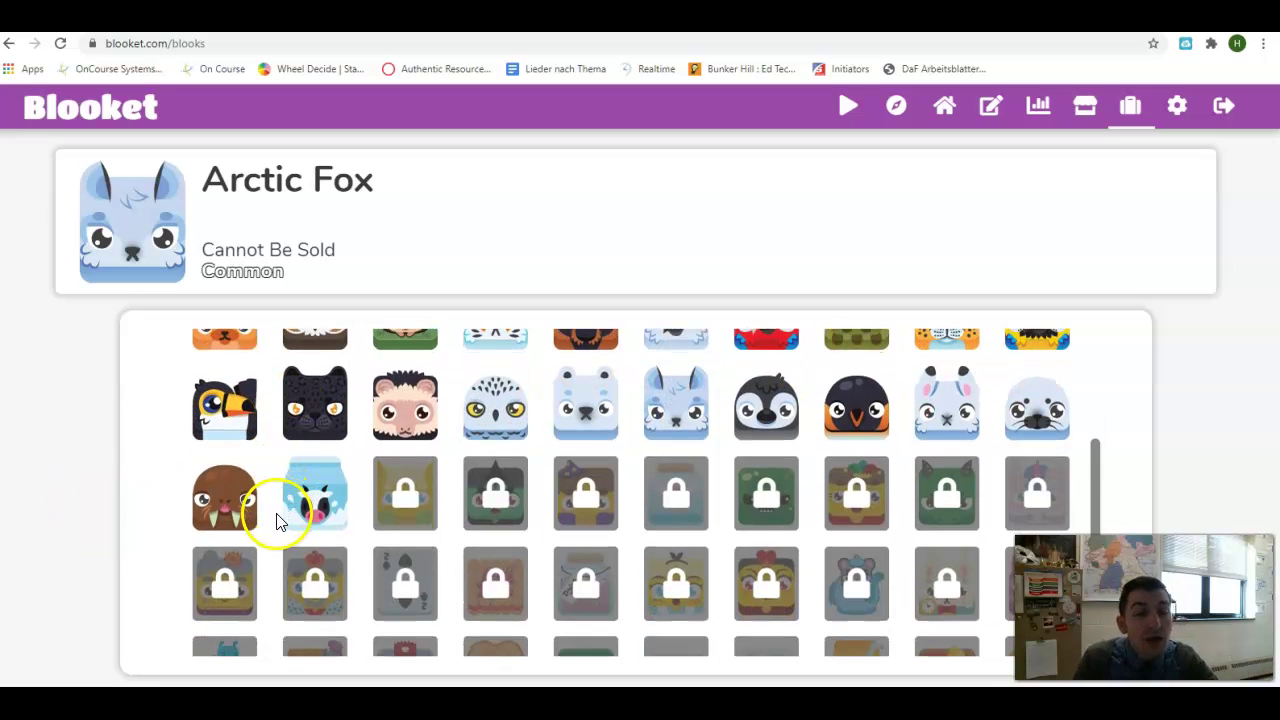
pyautogui.scroll(-2, 640, 467)
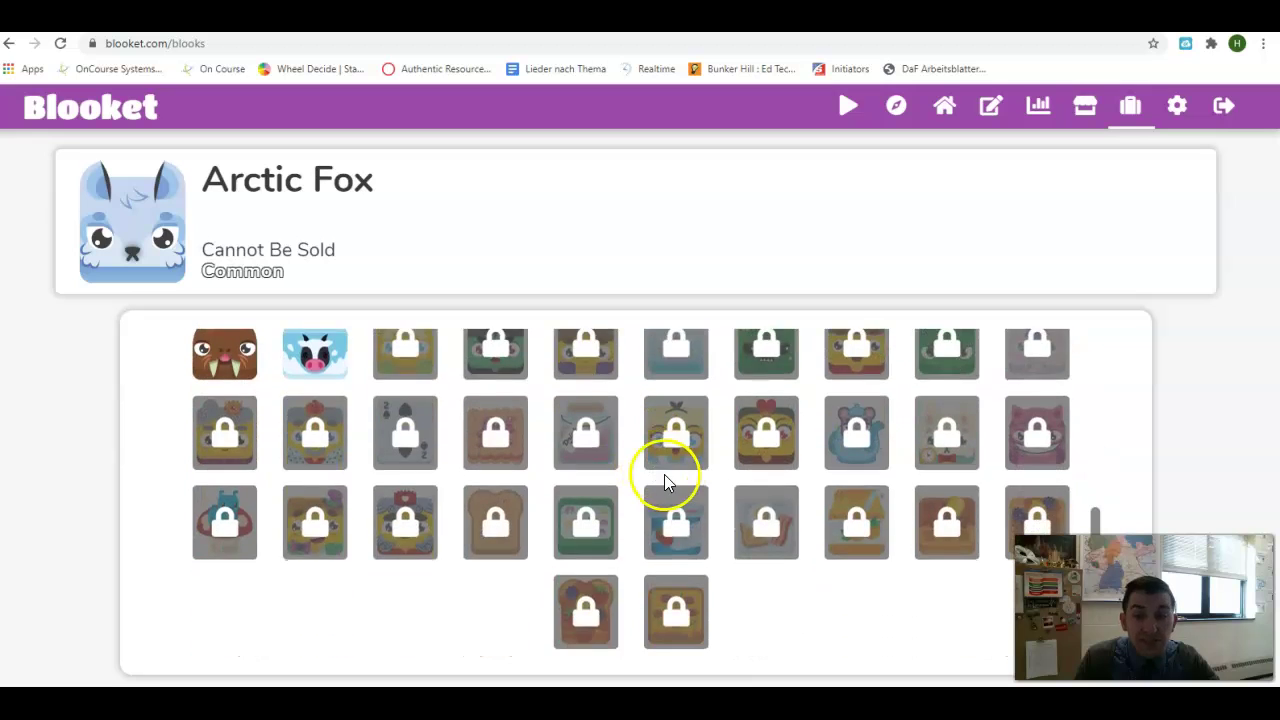
pyautogui.scroll(4, 672, 478)
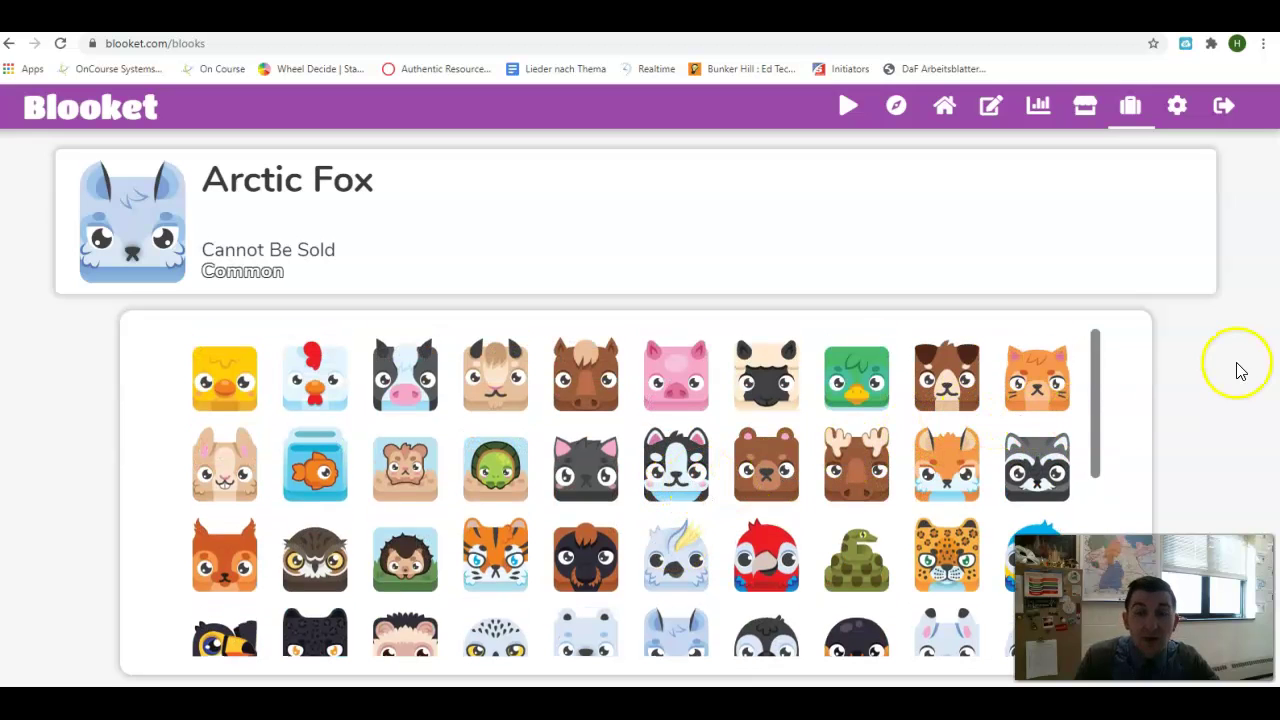
# Step: Visit the Market and try to buy the Breakfast Box
pyautogui.click(1082, 110)
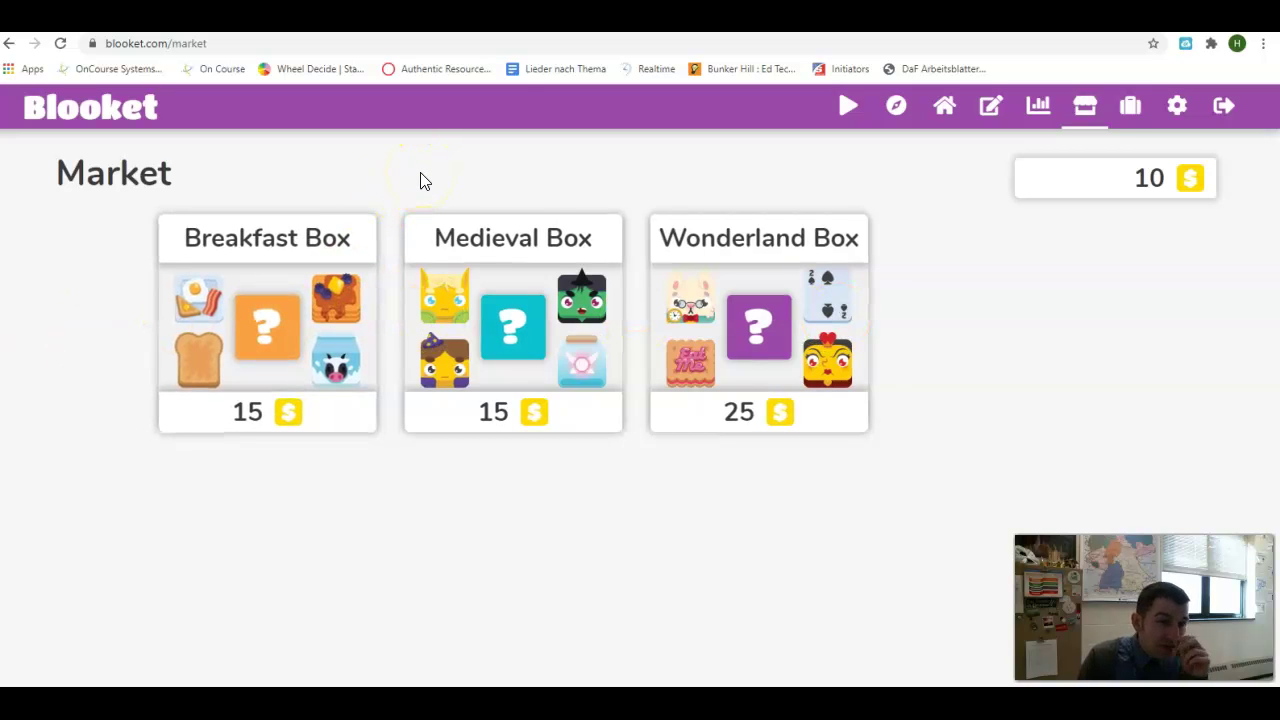
pyautogui.click(263, 338)
pyautogui.click(636, 470)
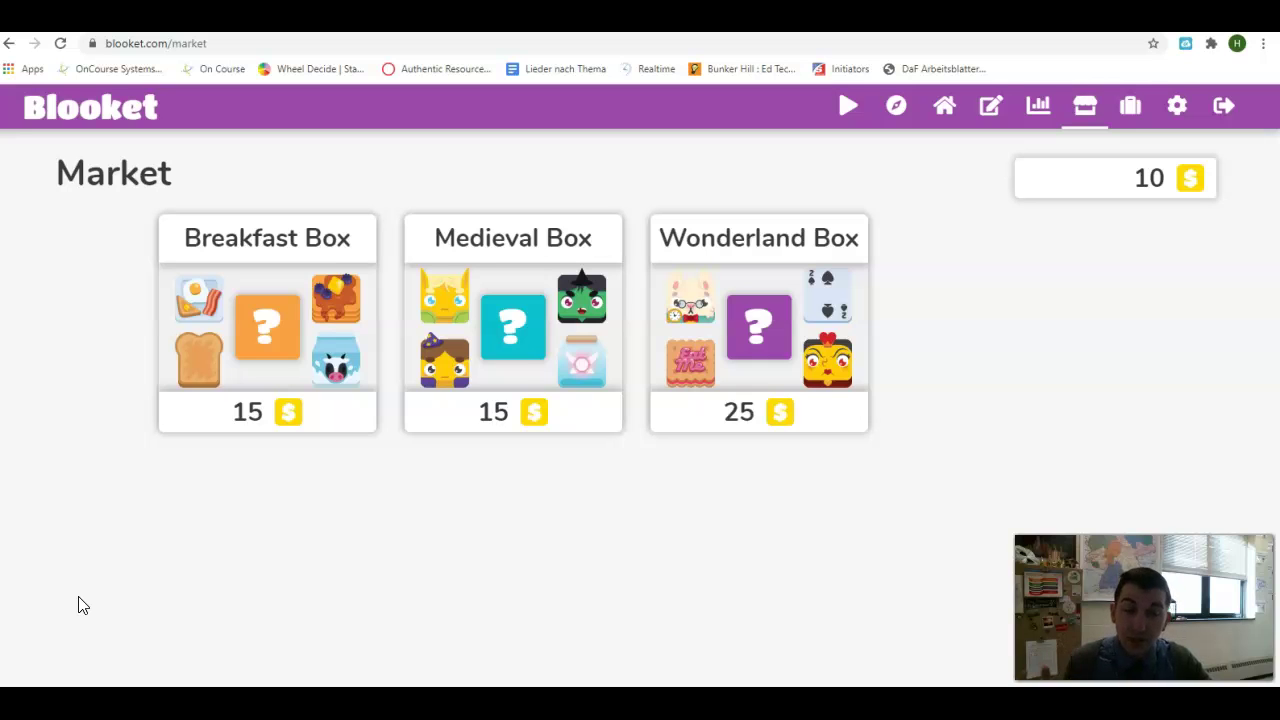
pyautogui.click(77, 614)
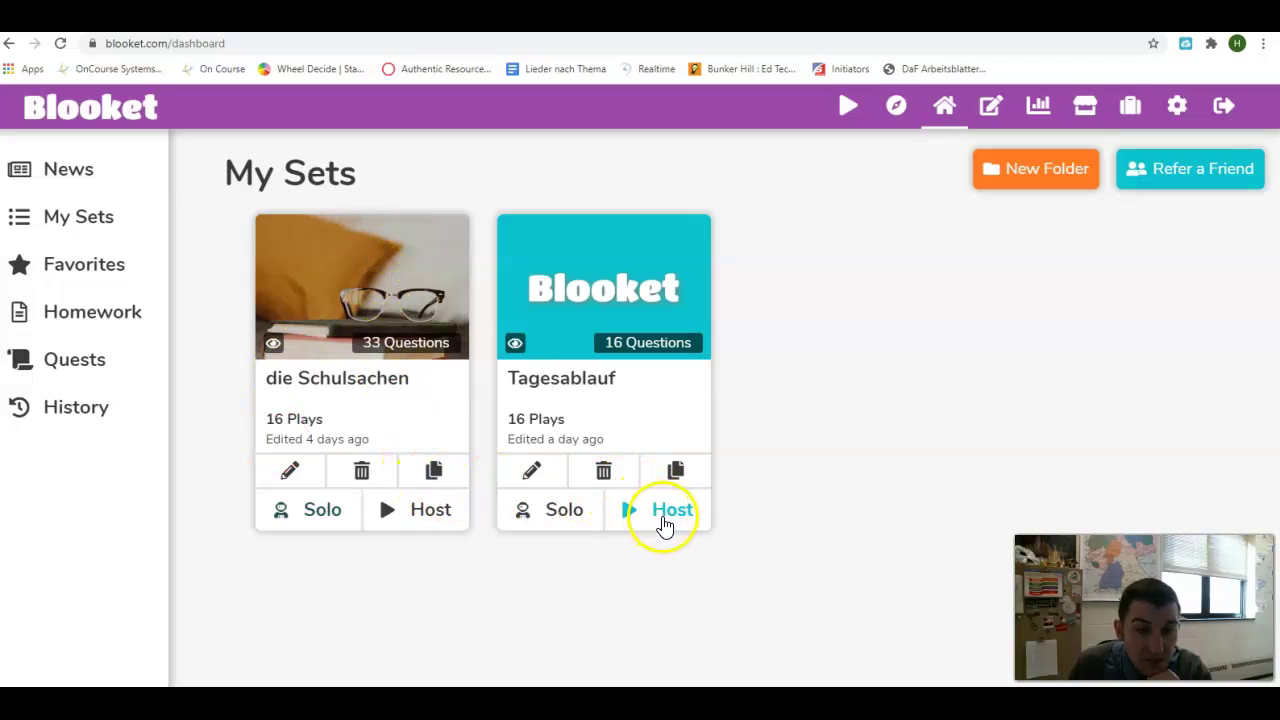
# Step: Open the Tagesablauf set for solo play and choose the Café game mode
pyautogui.click(665, 518)
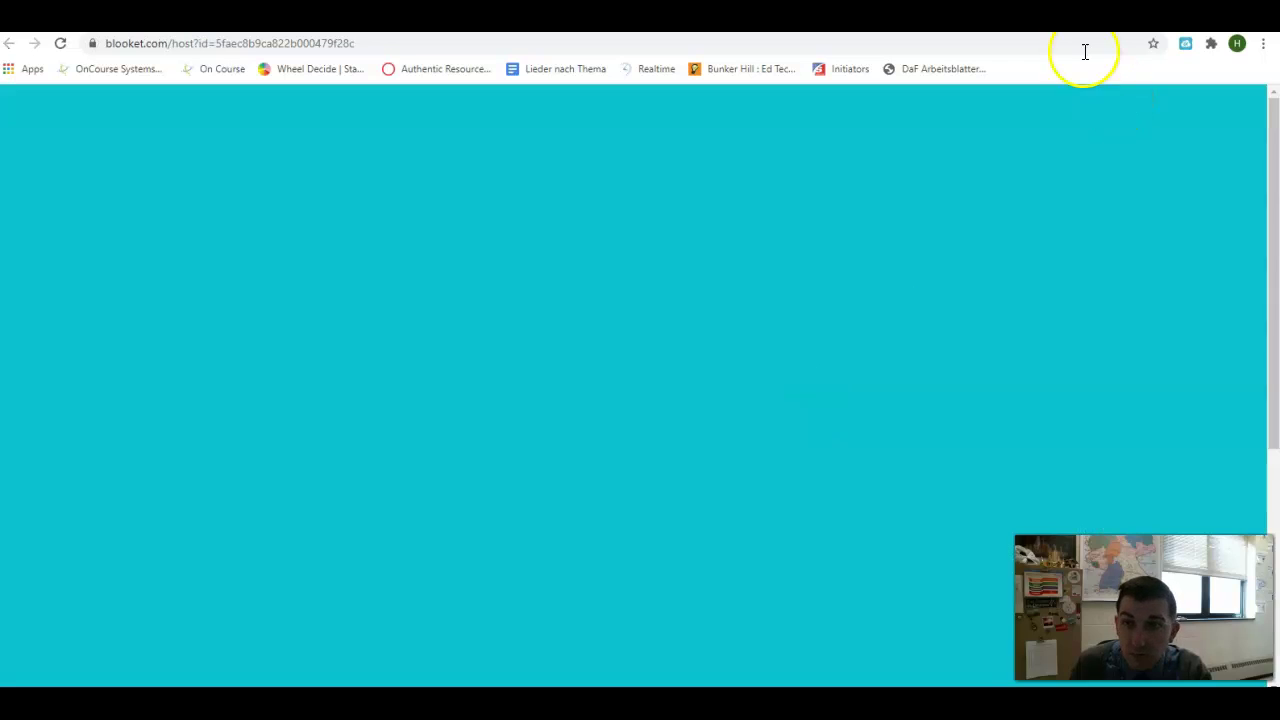
pyautogui.click(1088, 18)
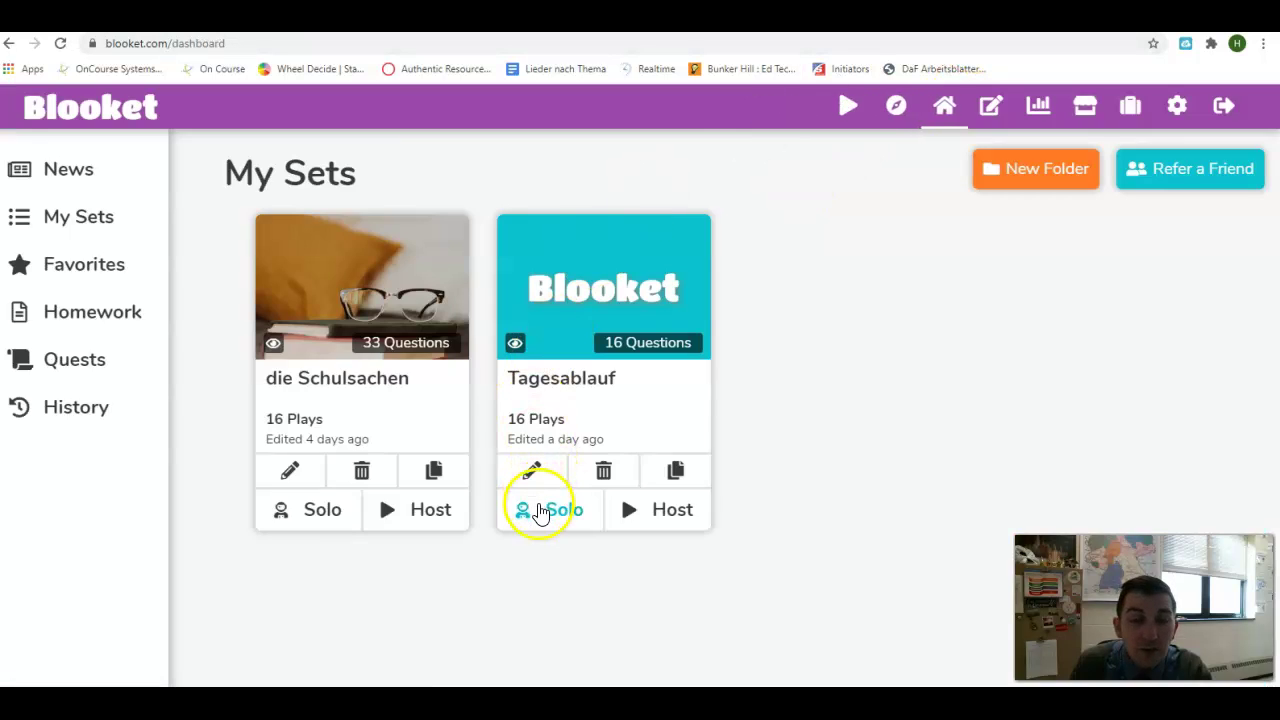
pyautogui.click(538, 508)
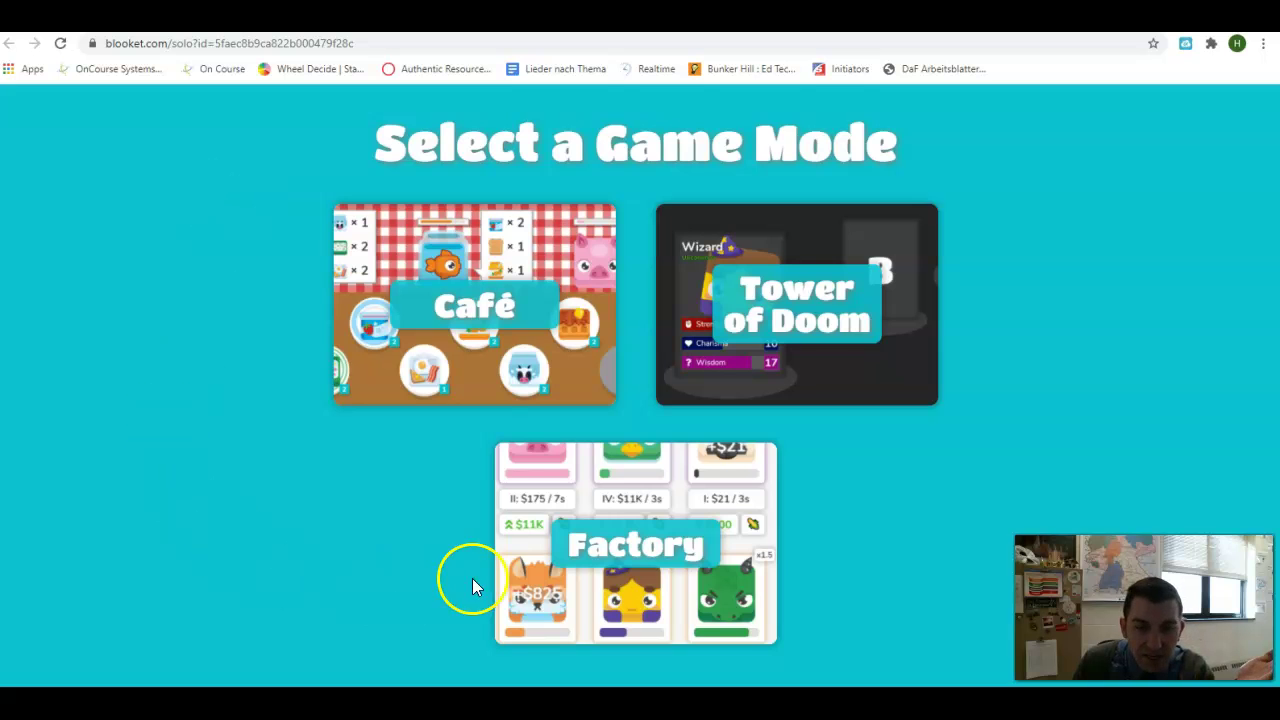
pyautogui.click(389, 238)
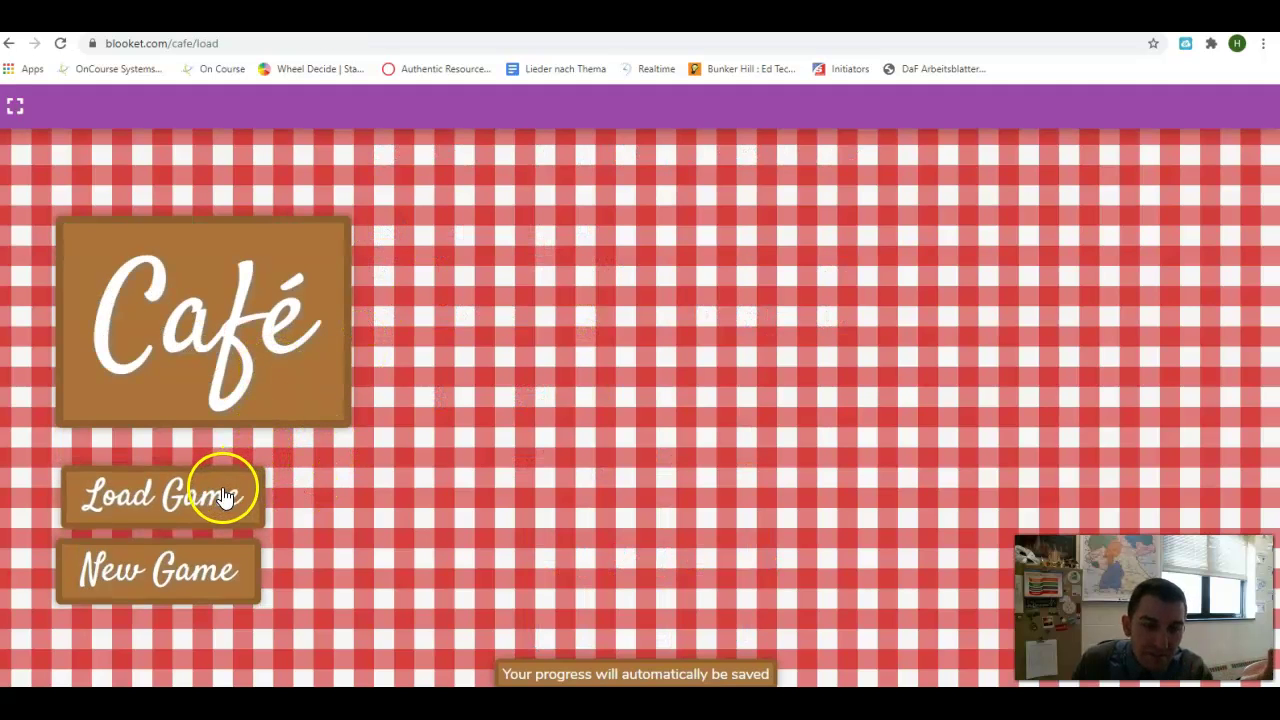
# Step: Check the save slots for a new Café game, then load the saved Day 5 game instead
pyautogui.click(187, 588)
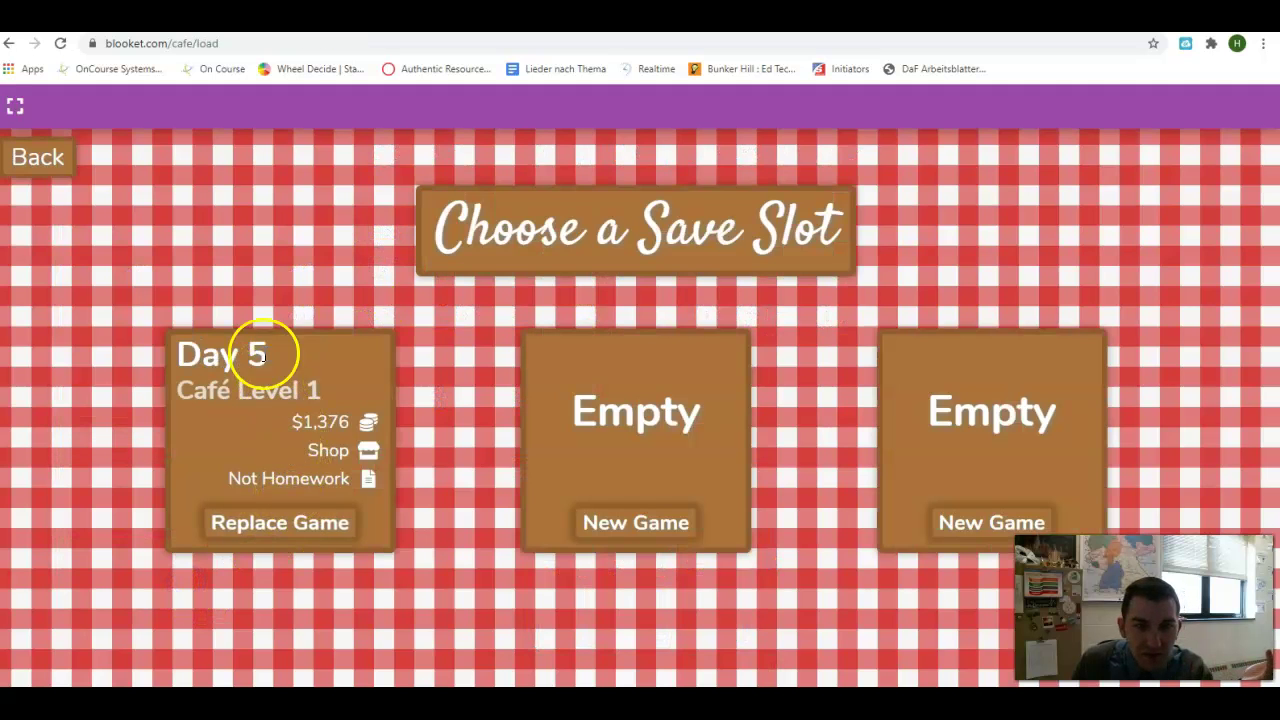
pyautogui.click(25, 147)
pyautogui.click(140, 493)
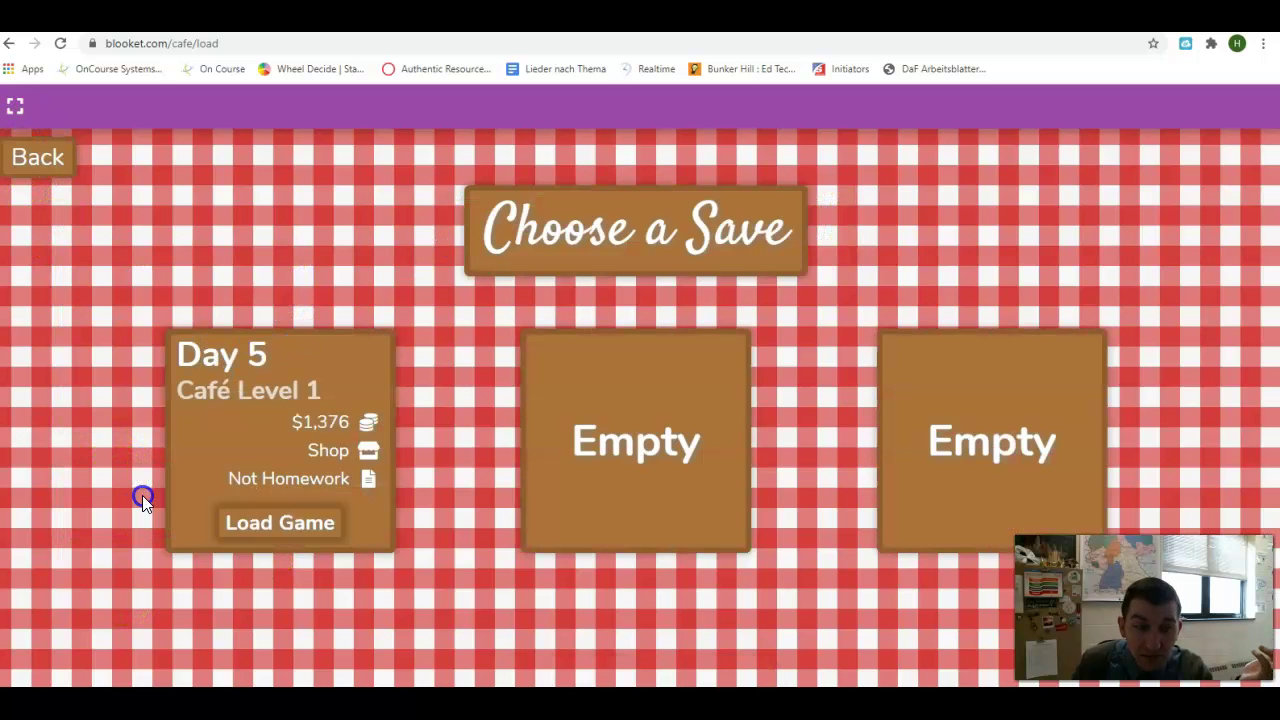
pyautogui.click(285, 527)
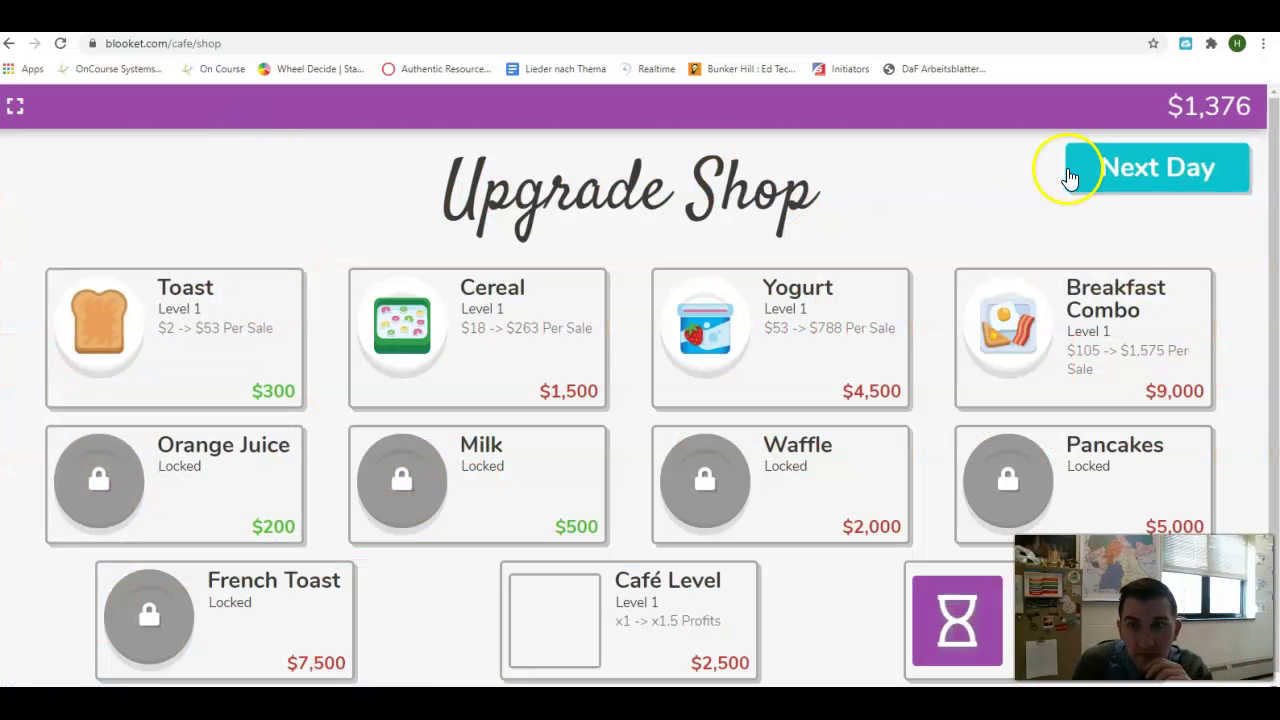
# Step: Start the next café day and serve the pig one breakfast combo
pyautogui.click(1150, 165)
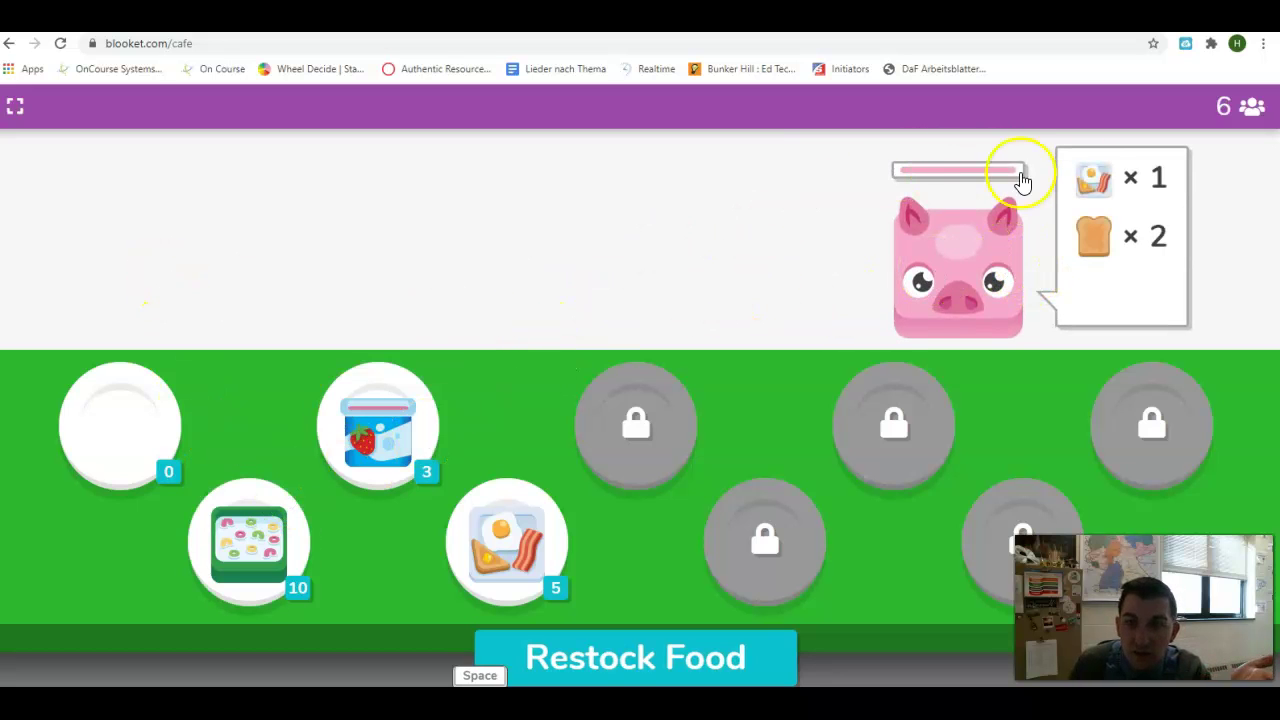
pyautogui.click(491, 543)
pyautogui.click(1068, 268)
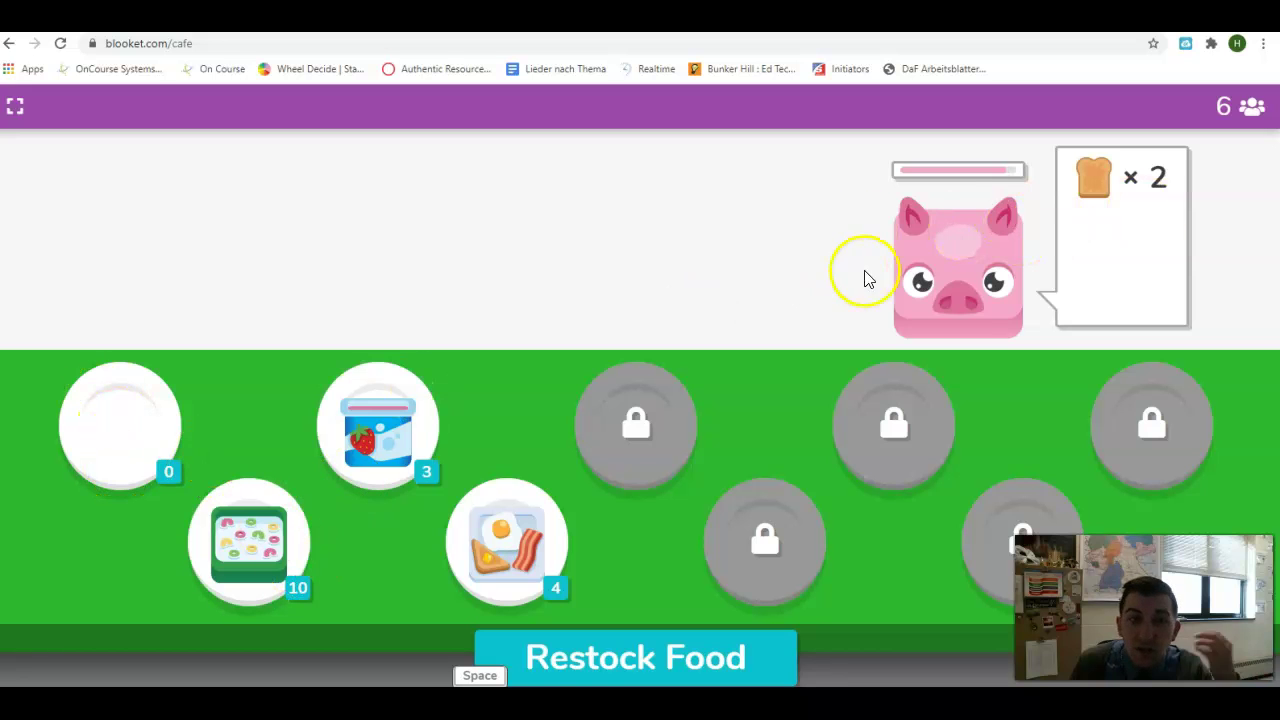
# Step: Restock the food twice by answering "to brush teeth" with die Zähne putzen and "to text" with simsen/ SMS schicken
pyautogui.click(587, 656)
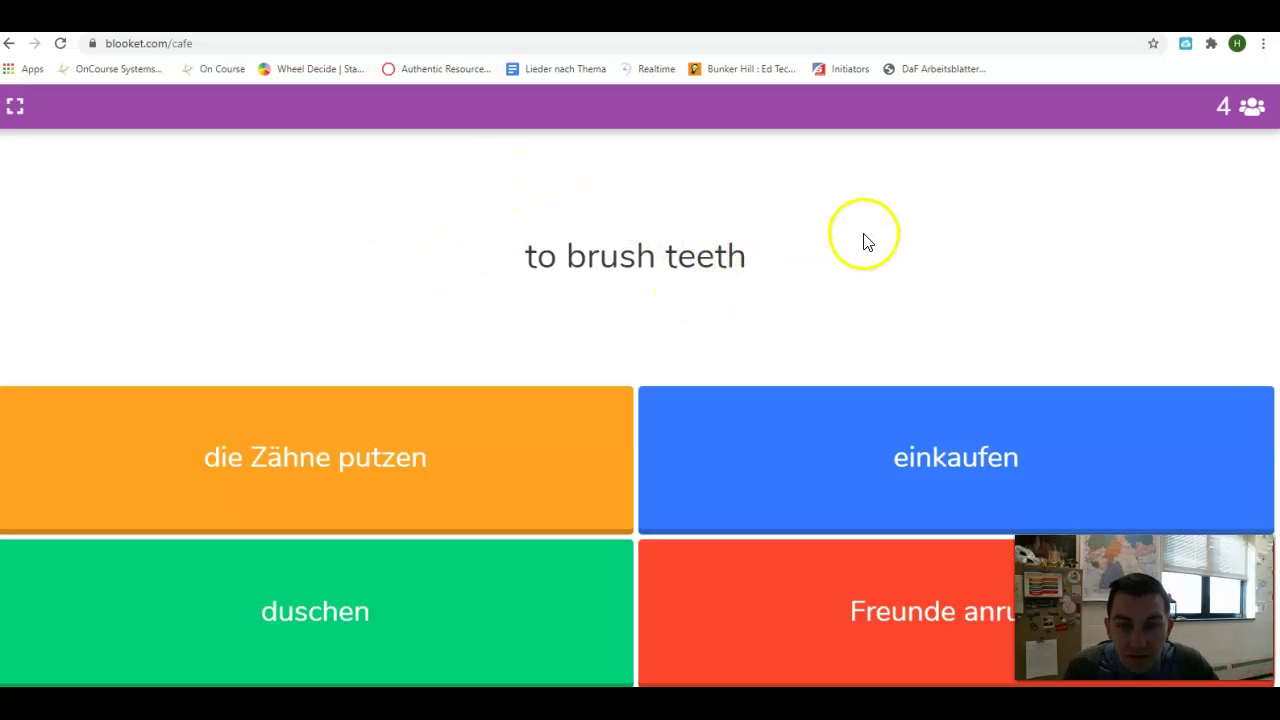
pyautogui.click(427, 492)
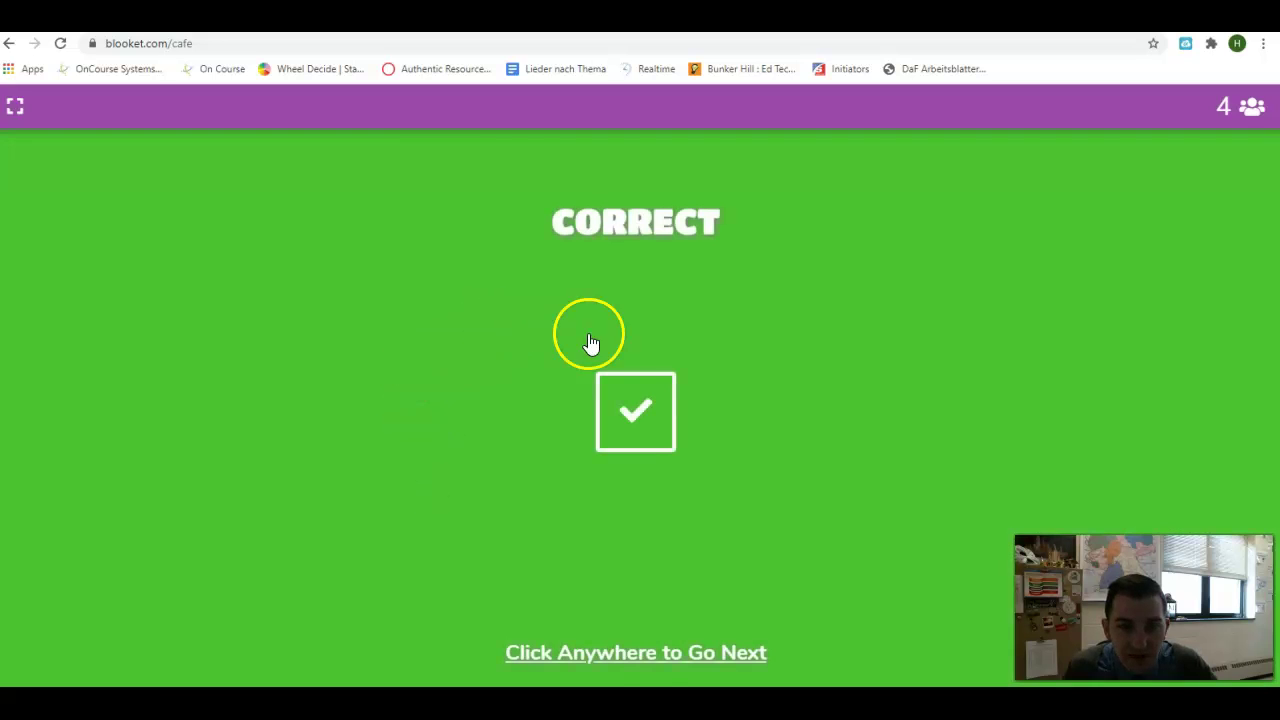
pyautogui.click(636, 550)
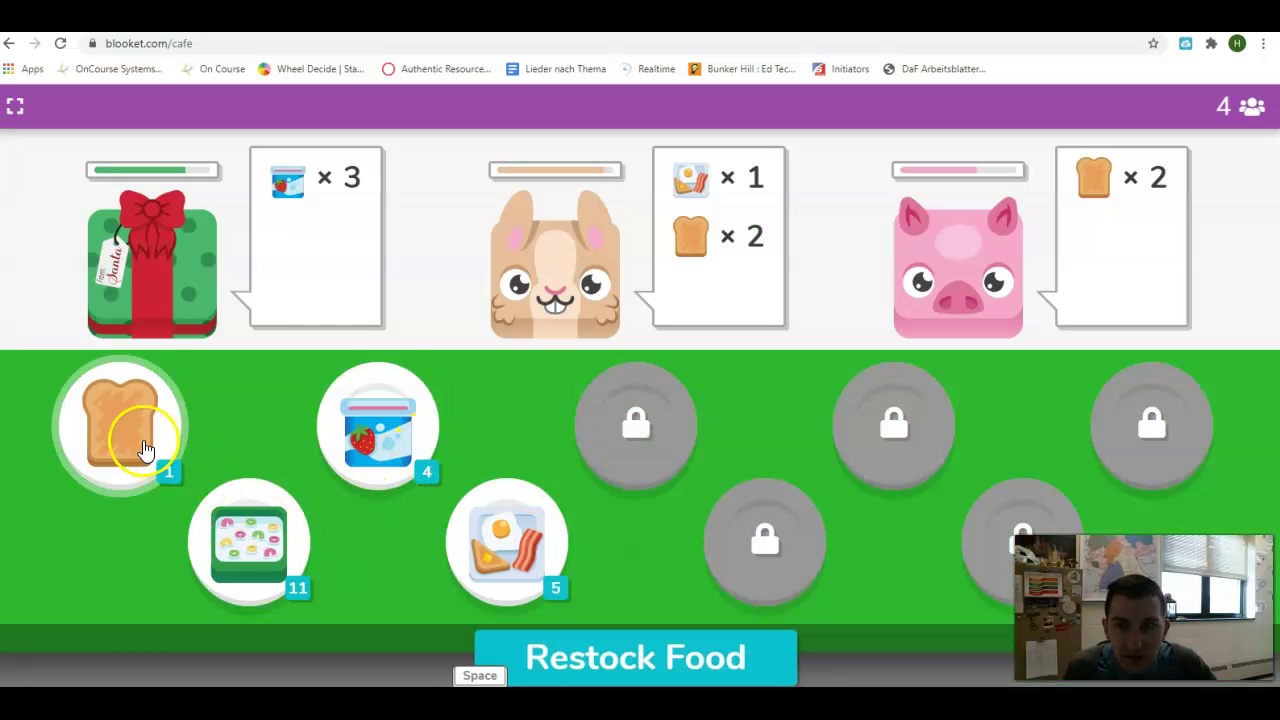
pyautogui.click(560, 652)
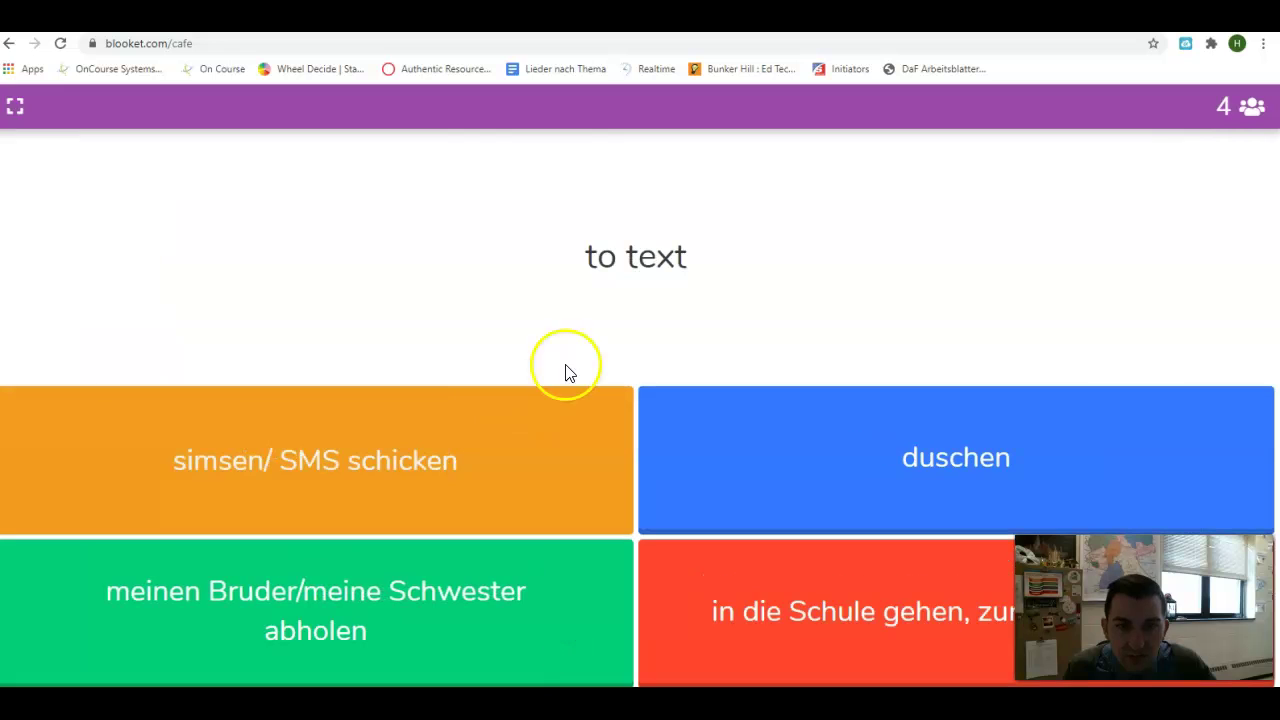
pyautogui.click(489, 468)
pyautogui.click(663, 535)
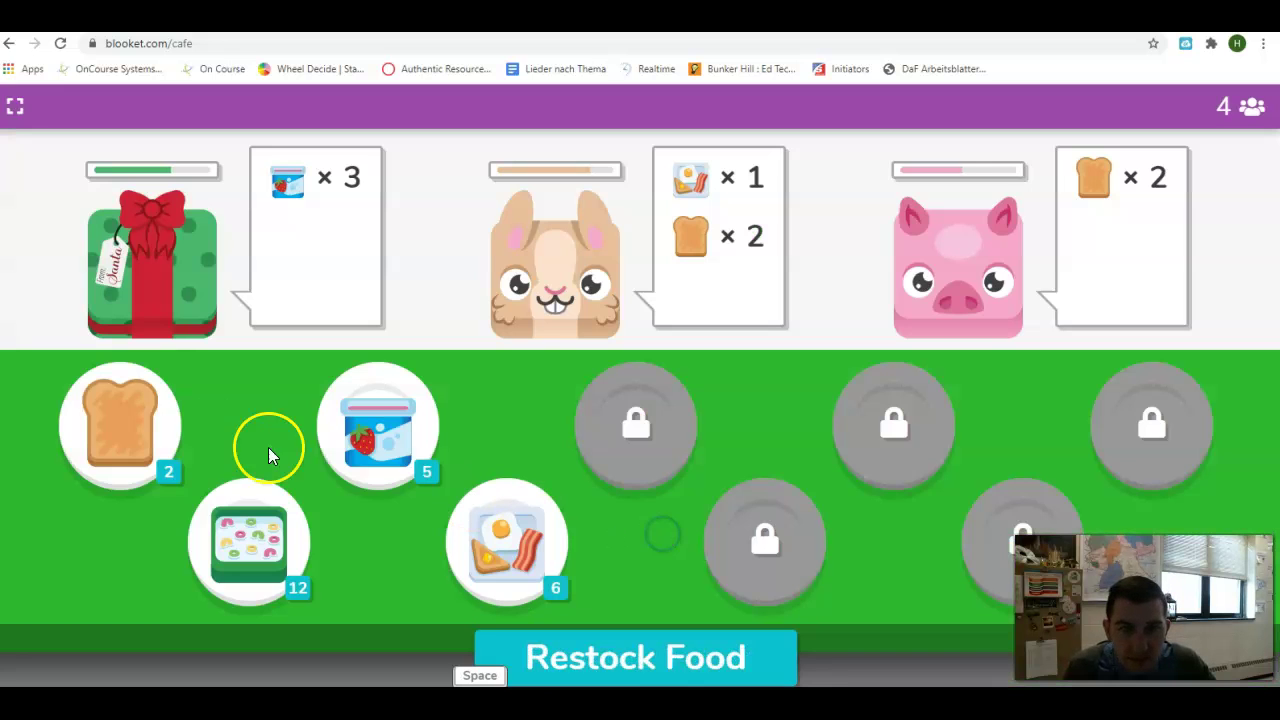
# Step: Serve two toasts to the pig, one breakfast combo to the rabbit and three yogurts to the gift-box customer
pyautogui.click(149, 423)
pyautogui.click(149, 423)
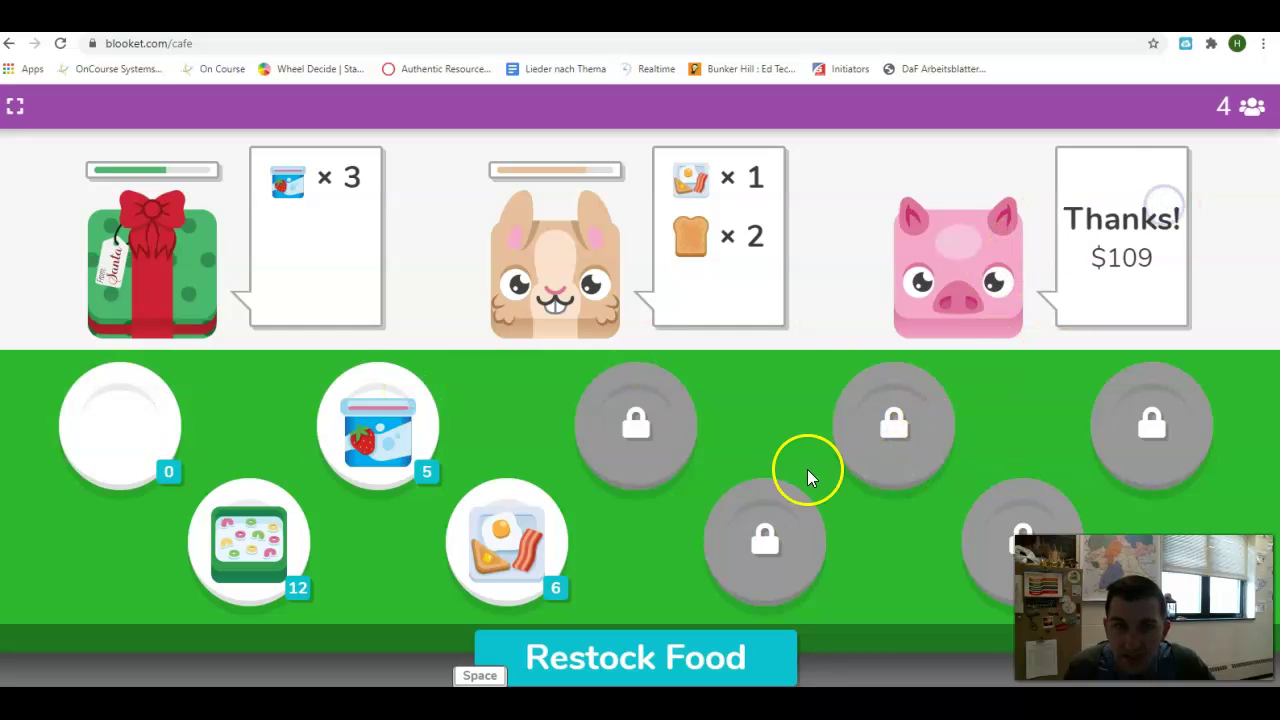
pyautogui.click(508, 545)
pyautogui.click(391, 385)
pyautogui.click(370, 455)
pyautogui.click(395, 443)
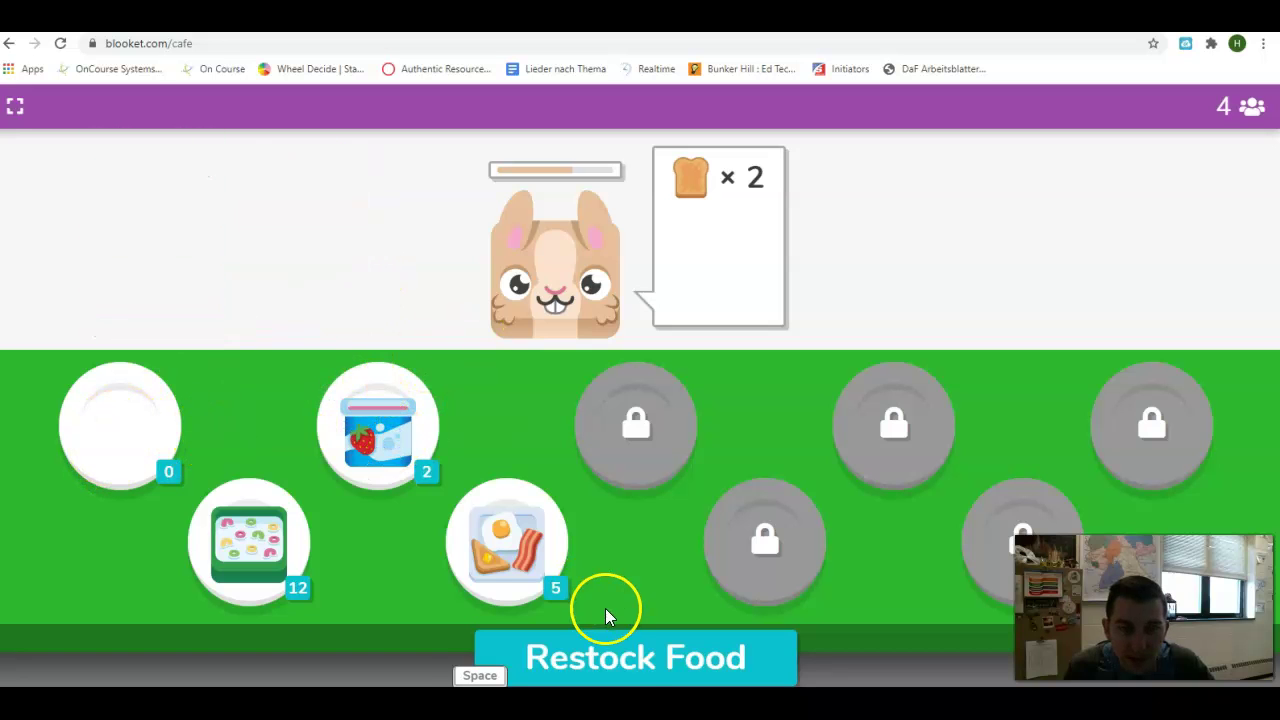
# Step: Answer two more restock questions, choosing Freunde anrufen for "to shower; to take a shower"
pyautogui.click(632, 655)
pyautogui.click(486, 411)
pyautogui.press('space')
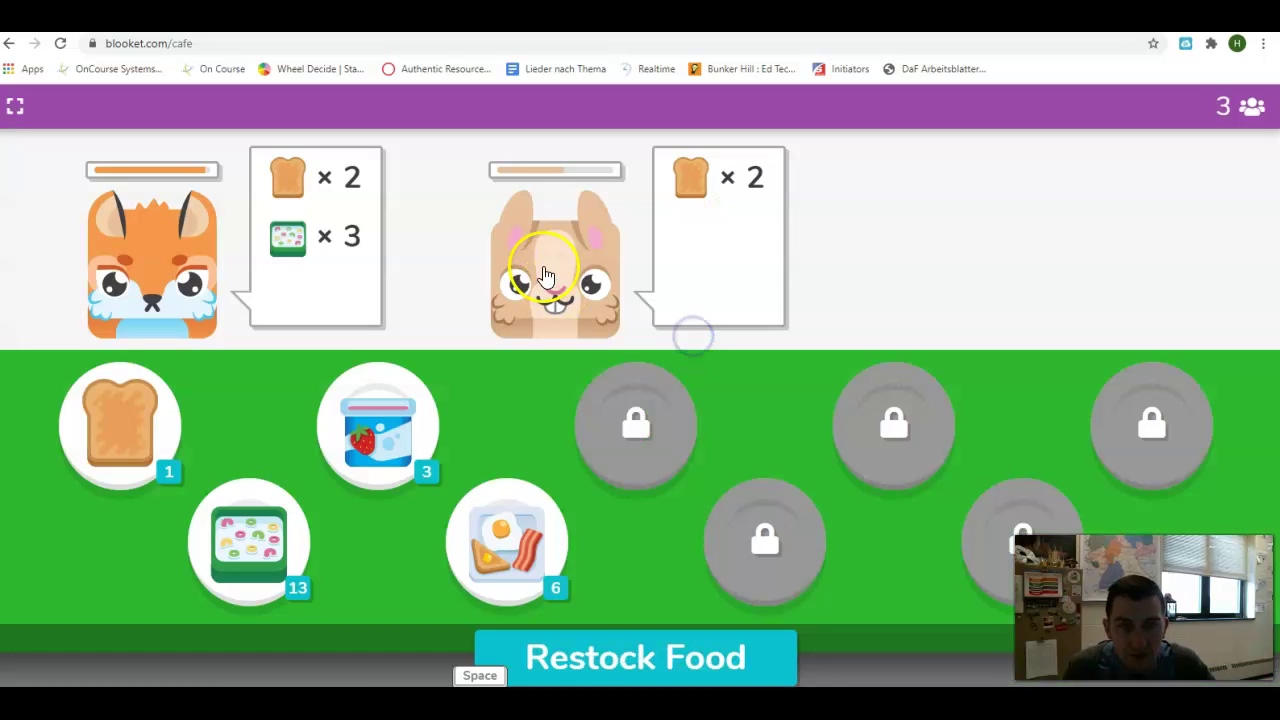
pyautogui.click(586, 662)
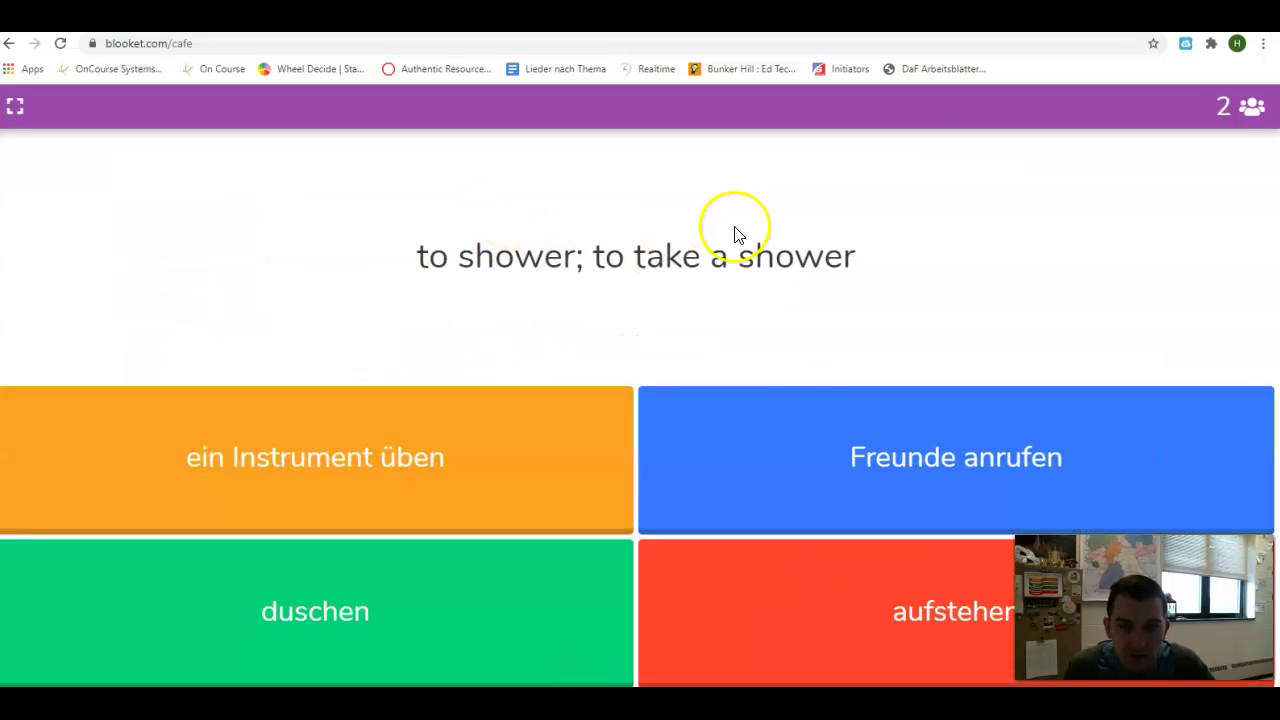
pyautogui.click(757, 472)
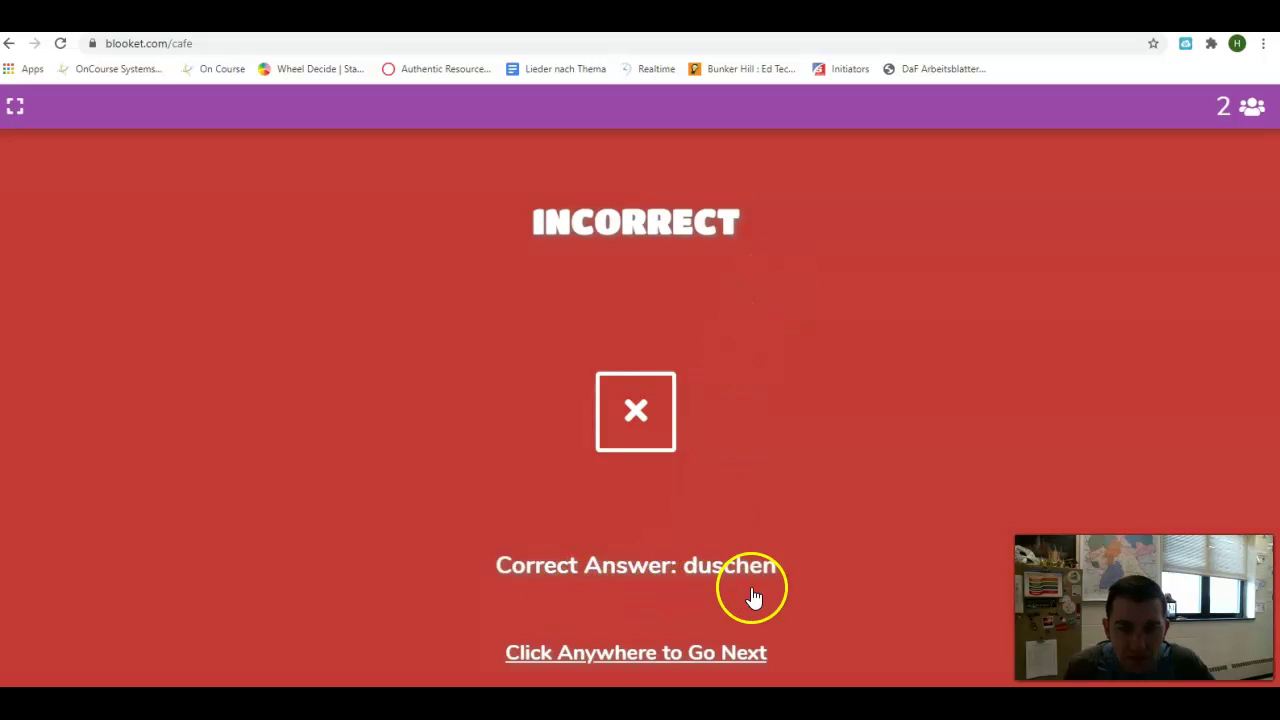
pyautogui.click(750, 648)
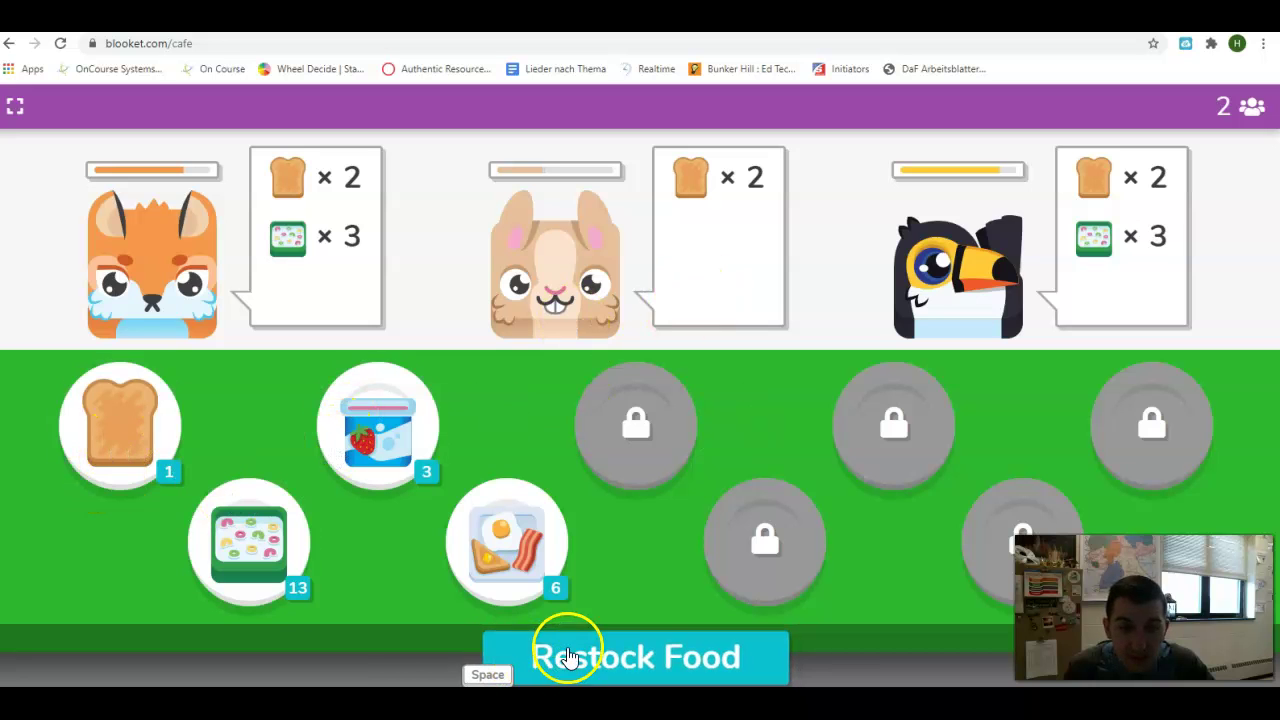
# Step: Restock by answering "to meet with friends" with Freunde treffen, and try to serve toast to the rabbit
pyautogui.click(567, 650)
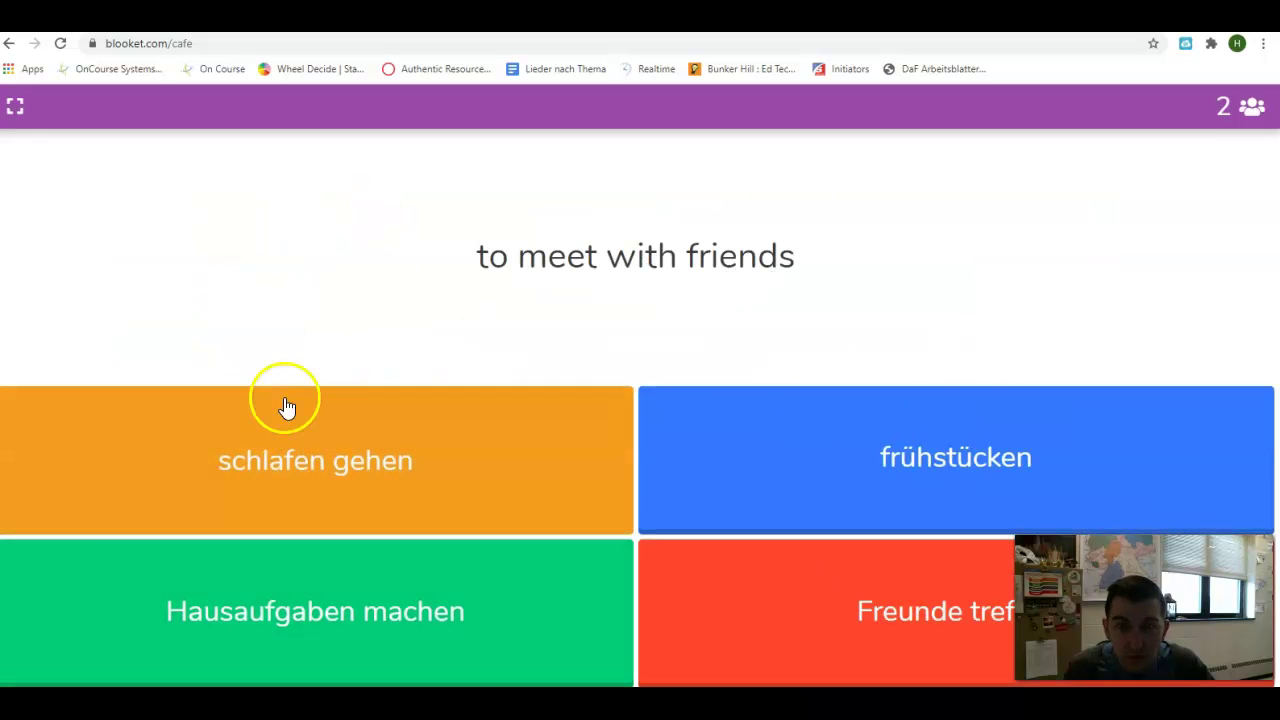
pyautogui.click(846, 593)
pyautogui.click(660, 510)
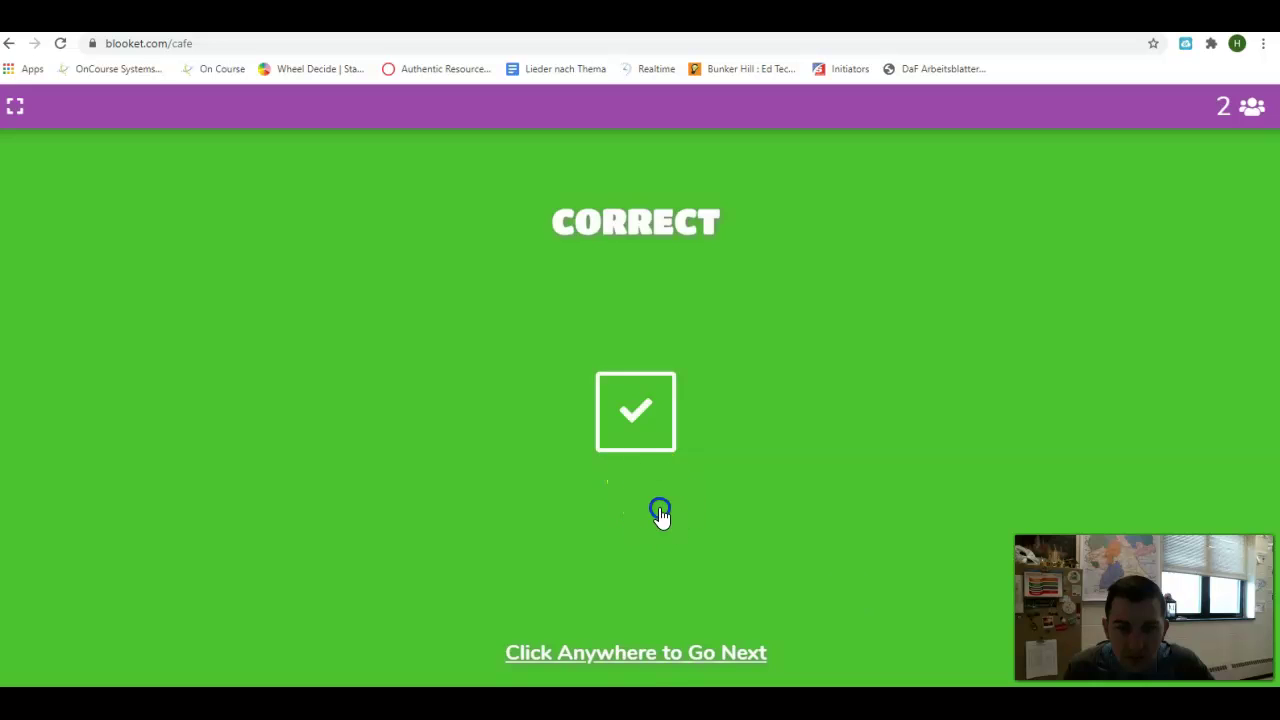
pyautogui.click(120, 425)
pyautogui.click(650, 315)
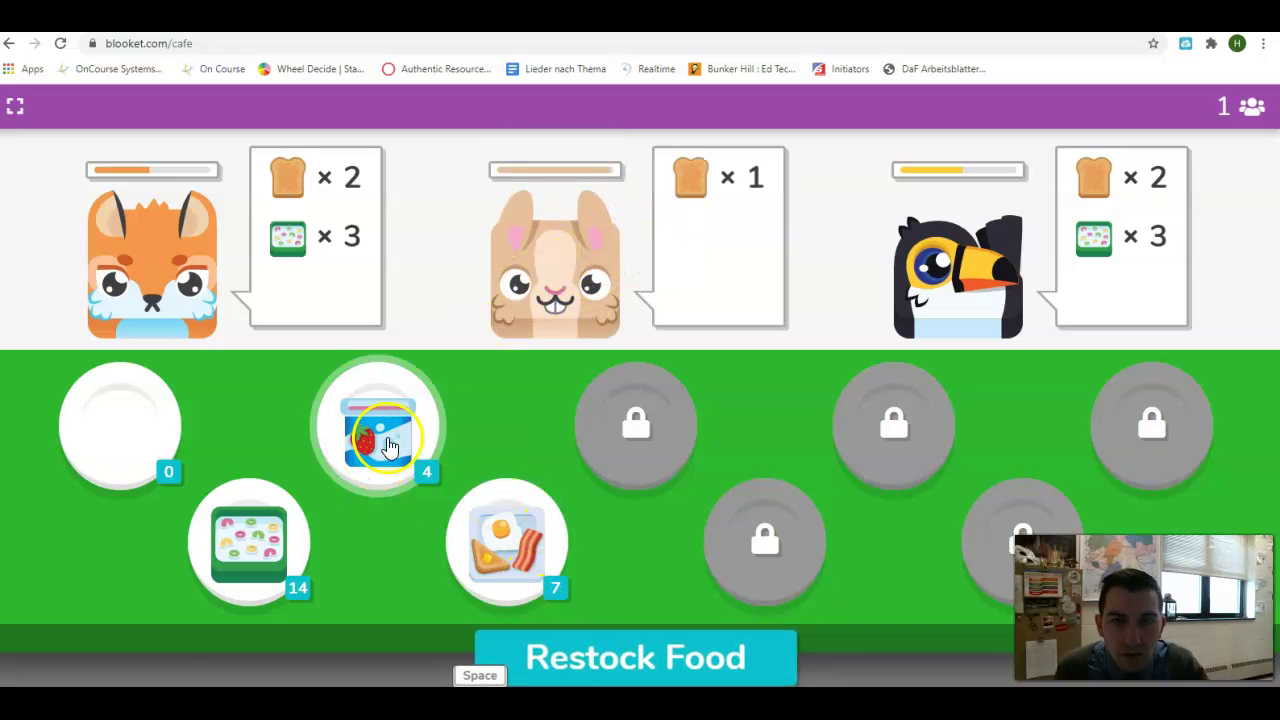
# Step: Serve three cereals each to the toucan and the fox
pyautogui.click(250, 545)
pyautogui.click(1151, 269)
pyautogui.click(250, 545)
pyautogui.click(312, 323)
# Step: Restock twice by answering "to go to sleep" with schlafen gehen and "to do homework" with Hausaufgaben machen
pyautogui.click(586, 668)
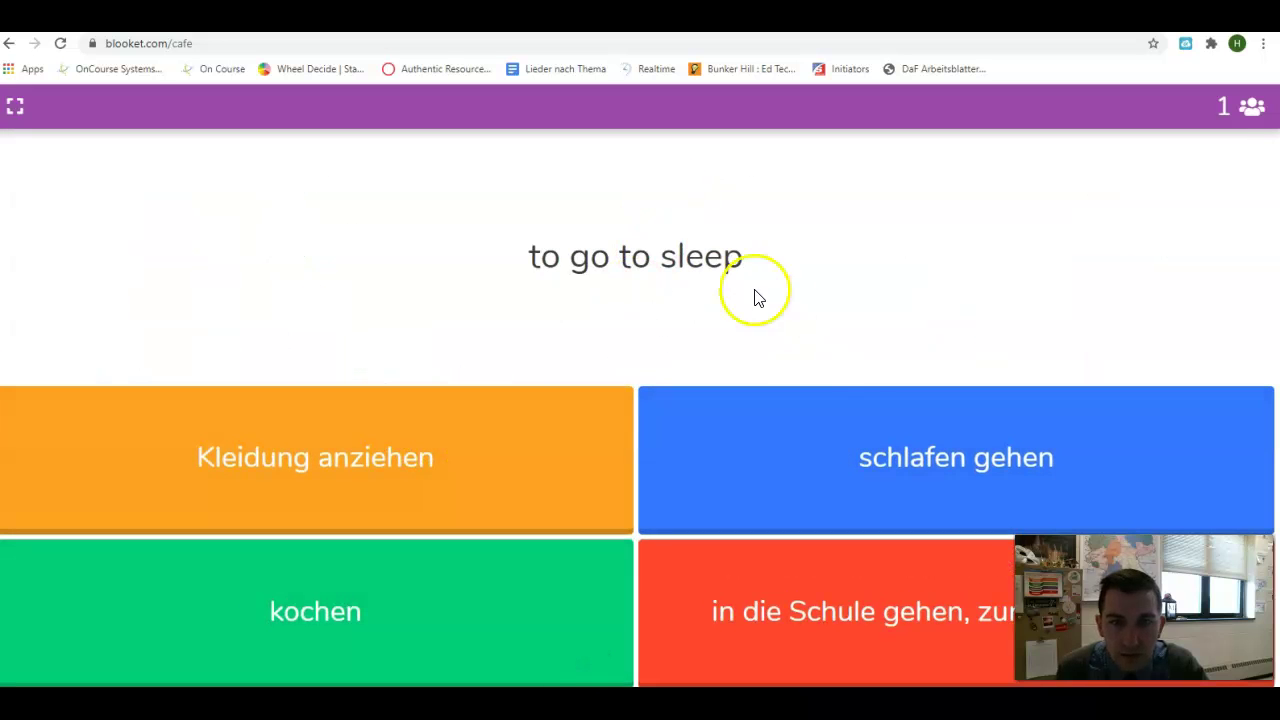
pyautogui.click(651, 503)
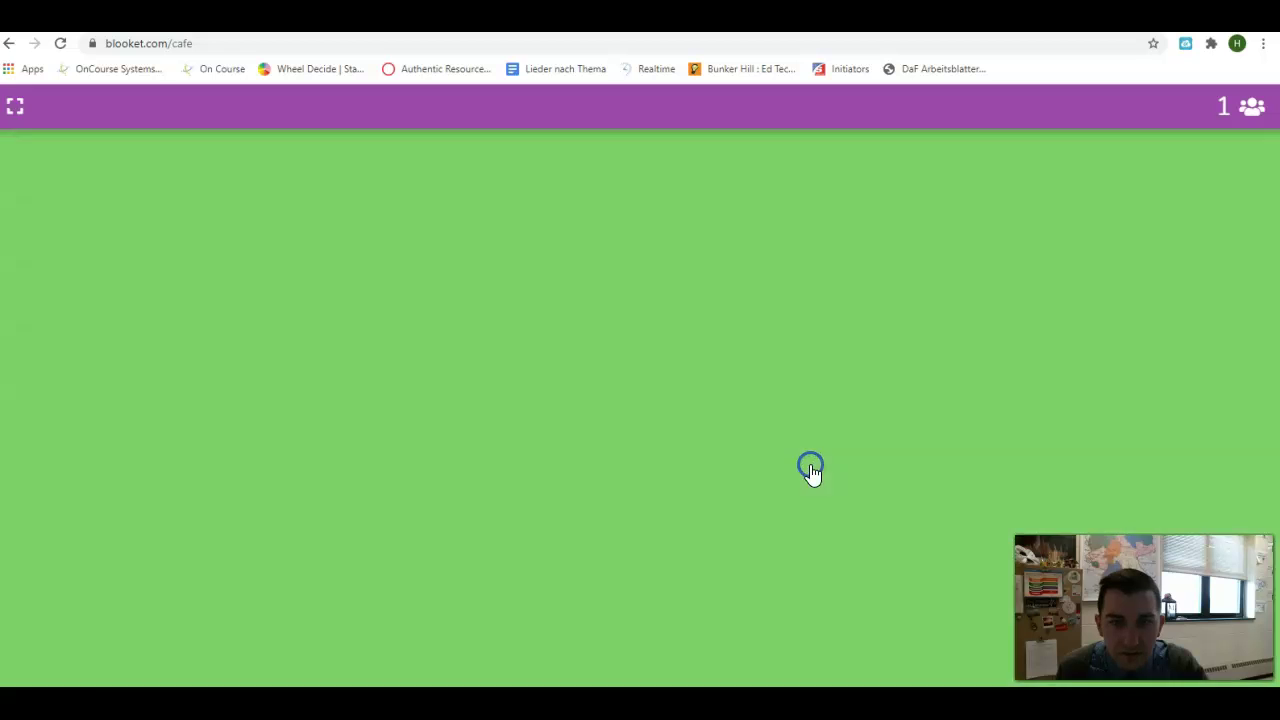
pyautogui.click(606, 664)
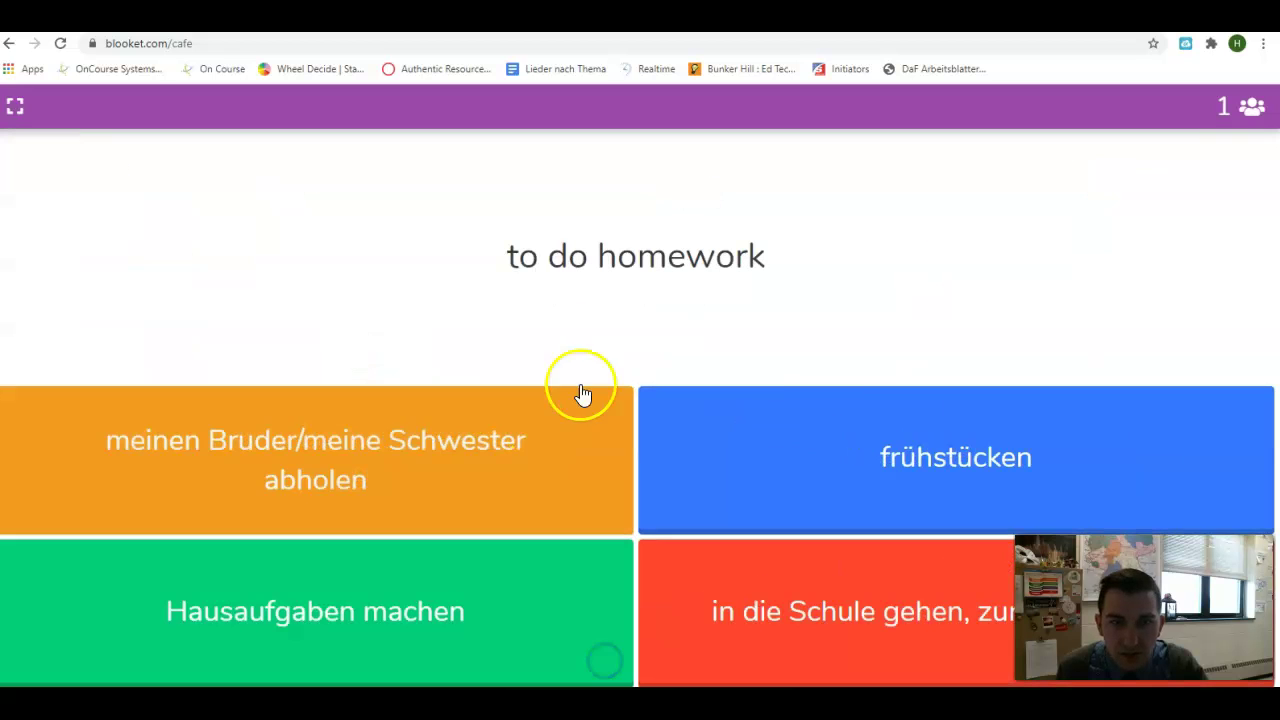
pyautogui.click(403, 603)
pyautogui.click(722, 537)
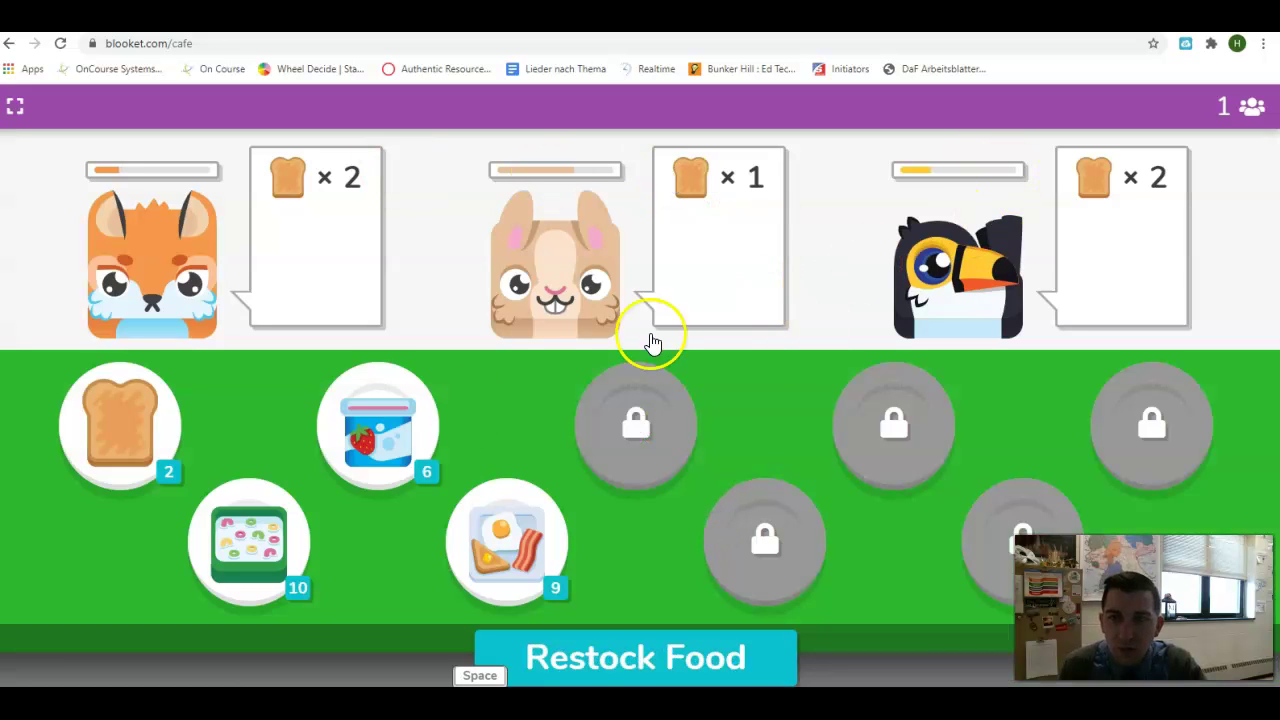
# Step: Serve two toasts to the toucan, answer another restock question, and return to the question sets
pyautogui.click(125, 430)
pyautogui.click(1081, 250)
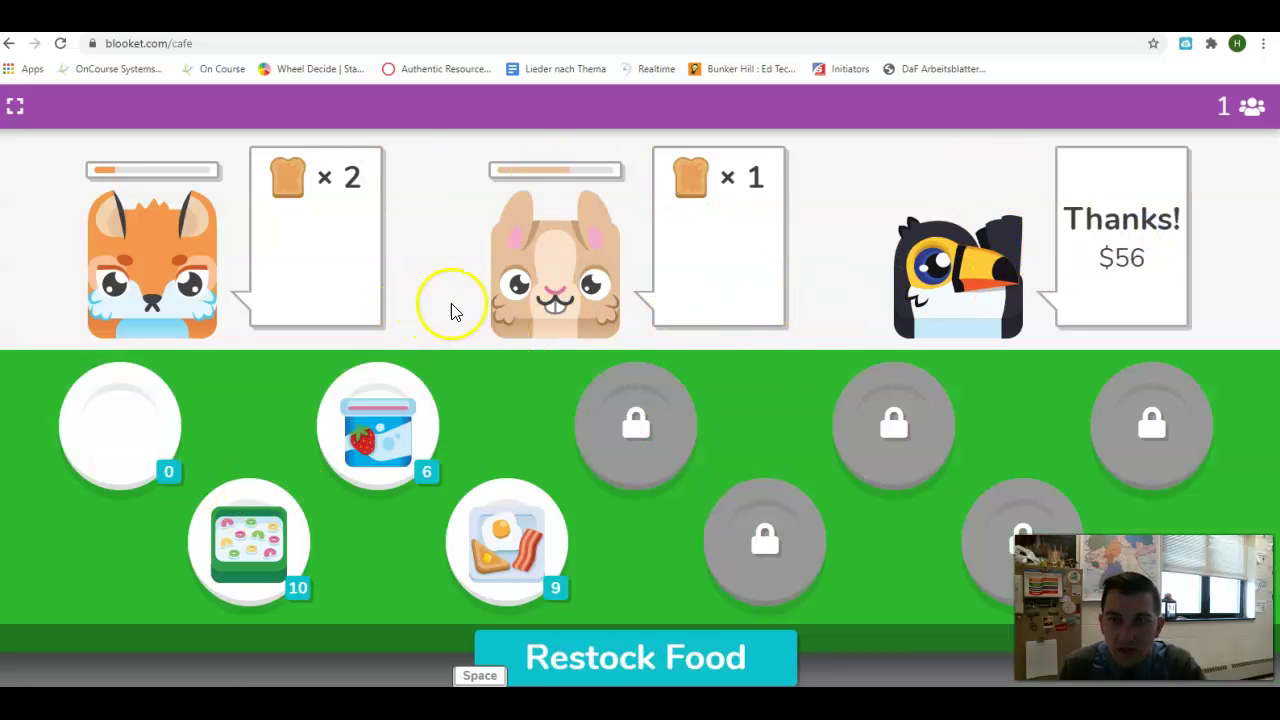
pyautogui.click(545, 655)
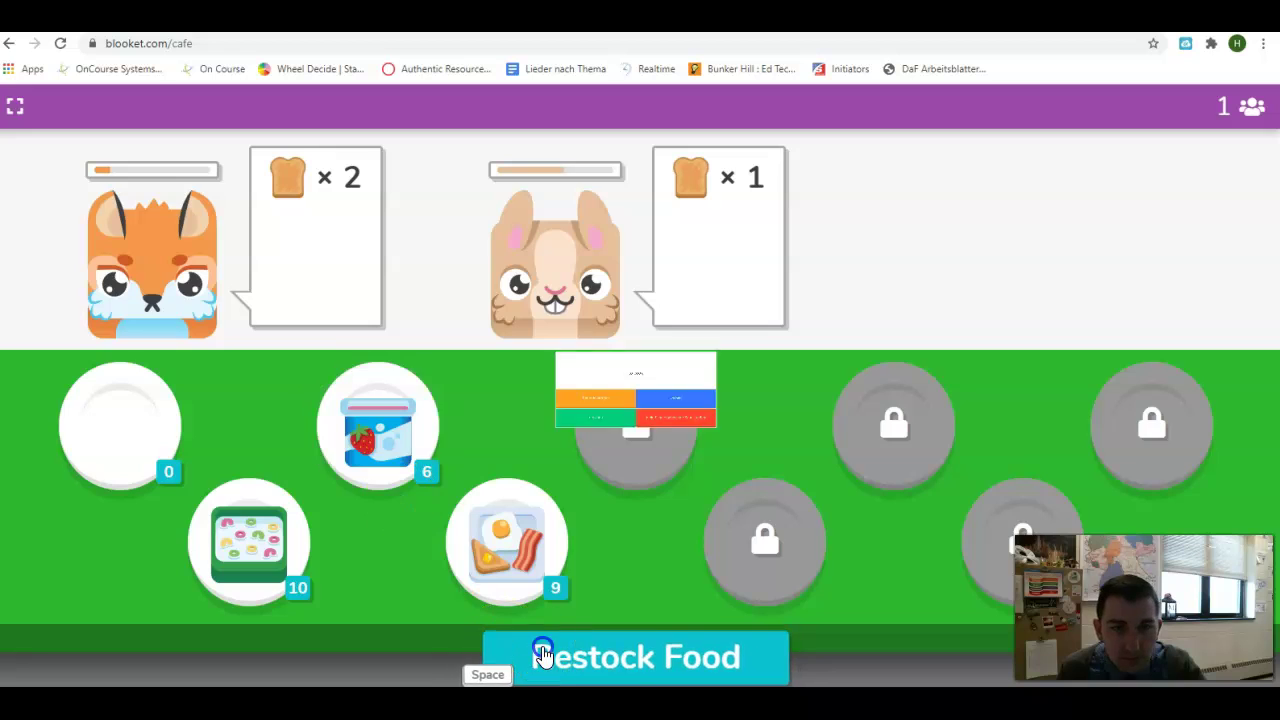
pyautogui.click(717, 475)
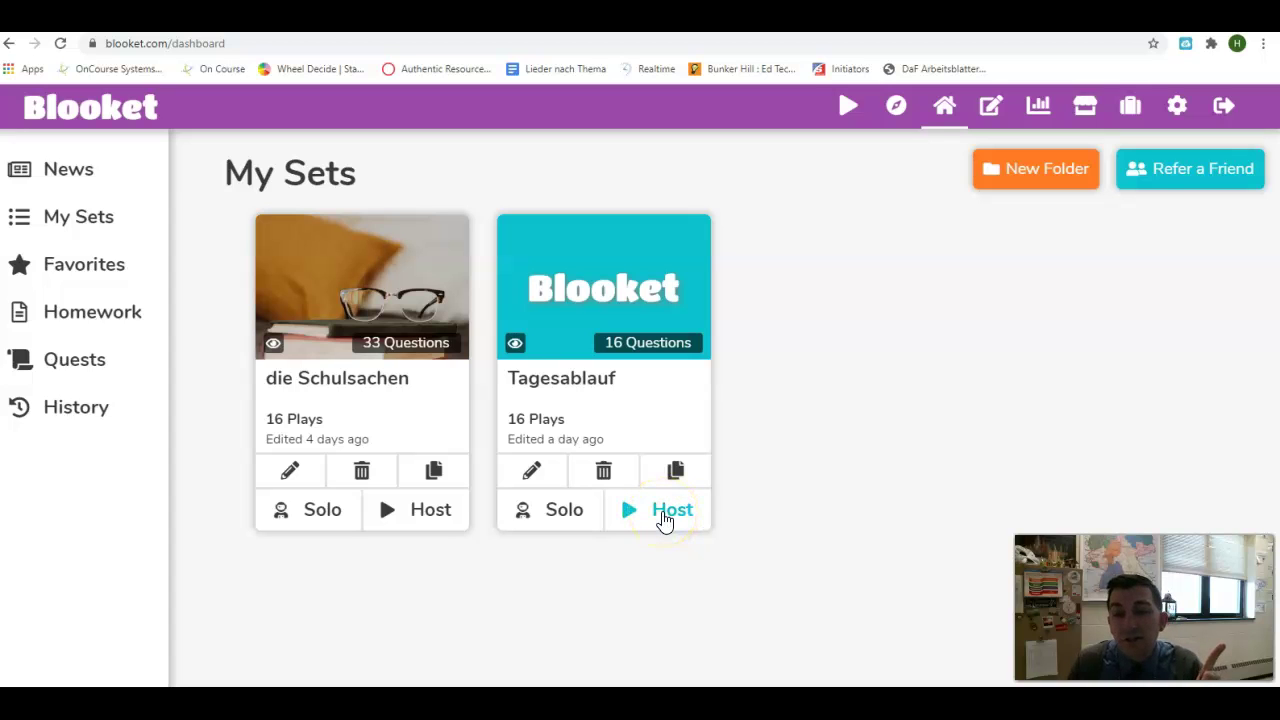
# Step: Open the host game modes for Tagesablauf and review the Gold Quest description, highlighting its Speed & Luck trait
pyautogui.click(665, 517)
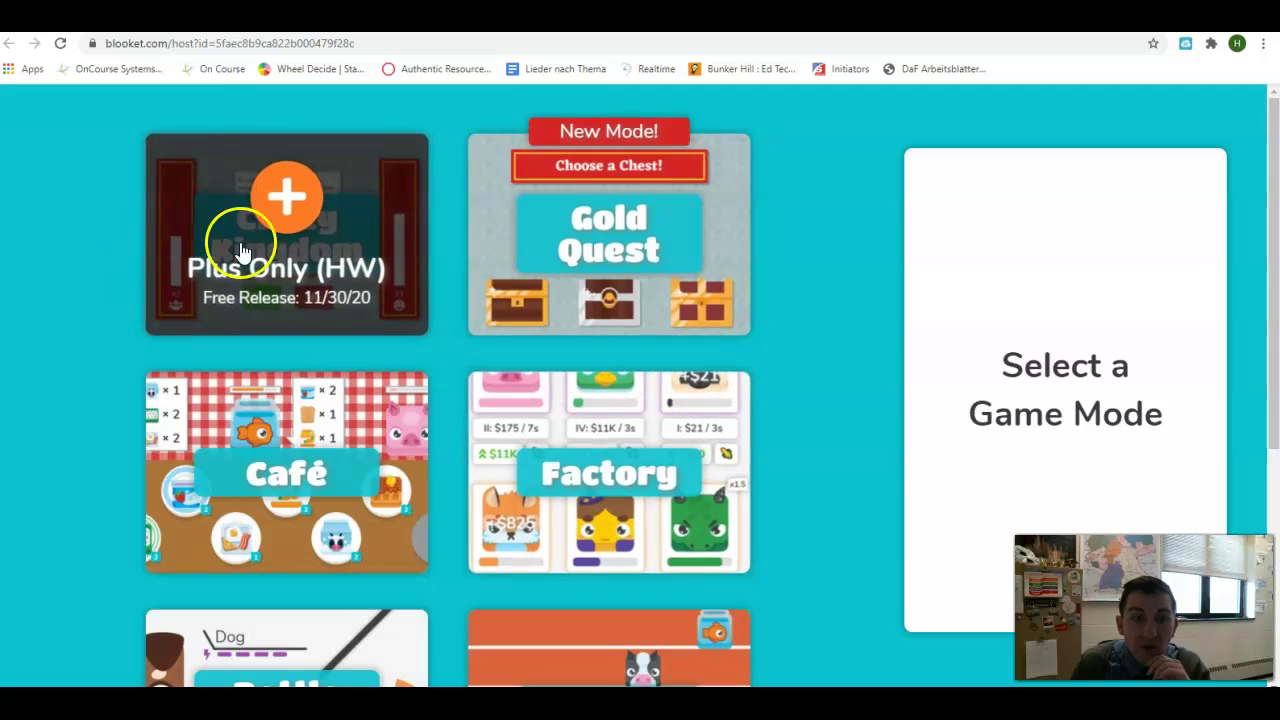
pyautogui.scroll(-3, 717, 422)
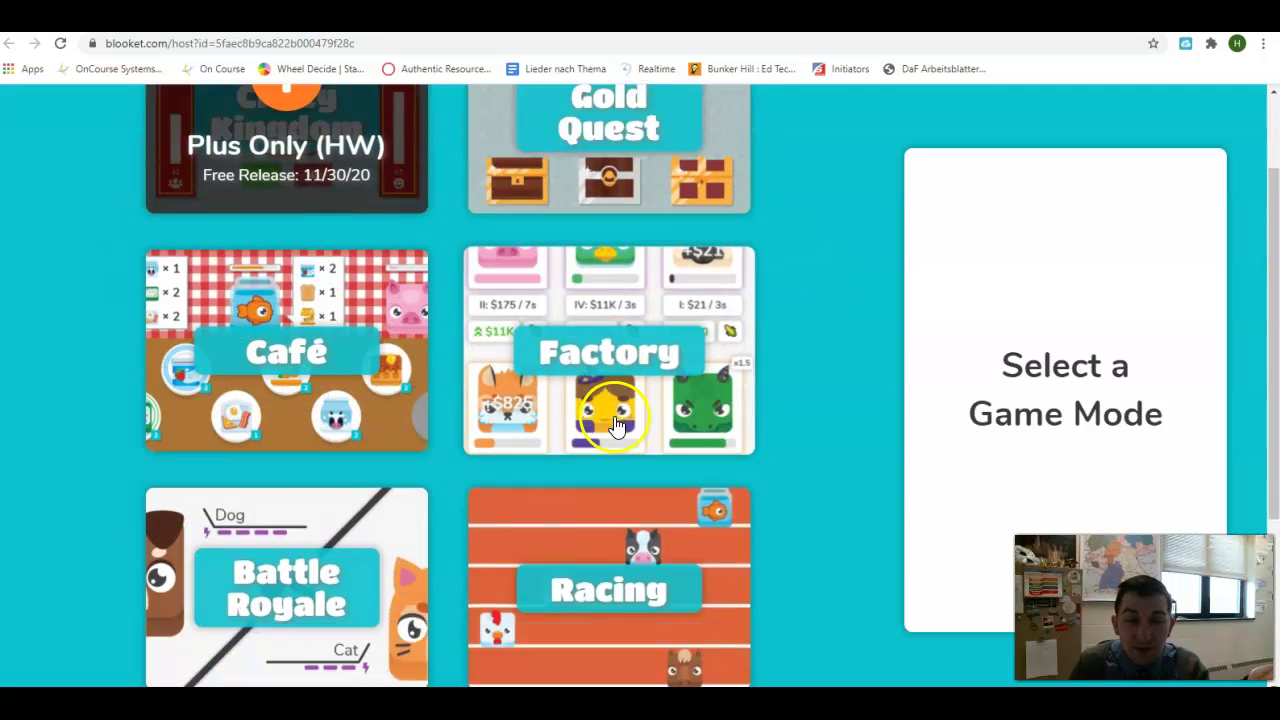
pyautogui.scroll(3, 646, 494)
pyautogui.click(614, 316)
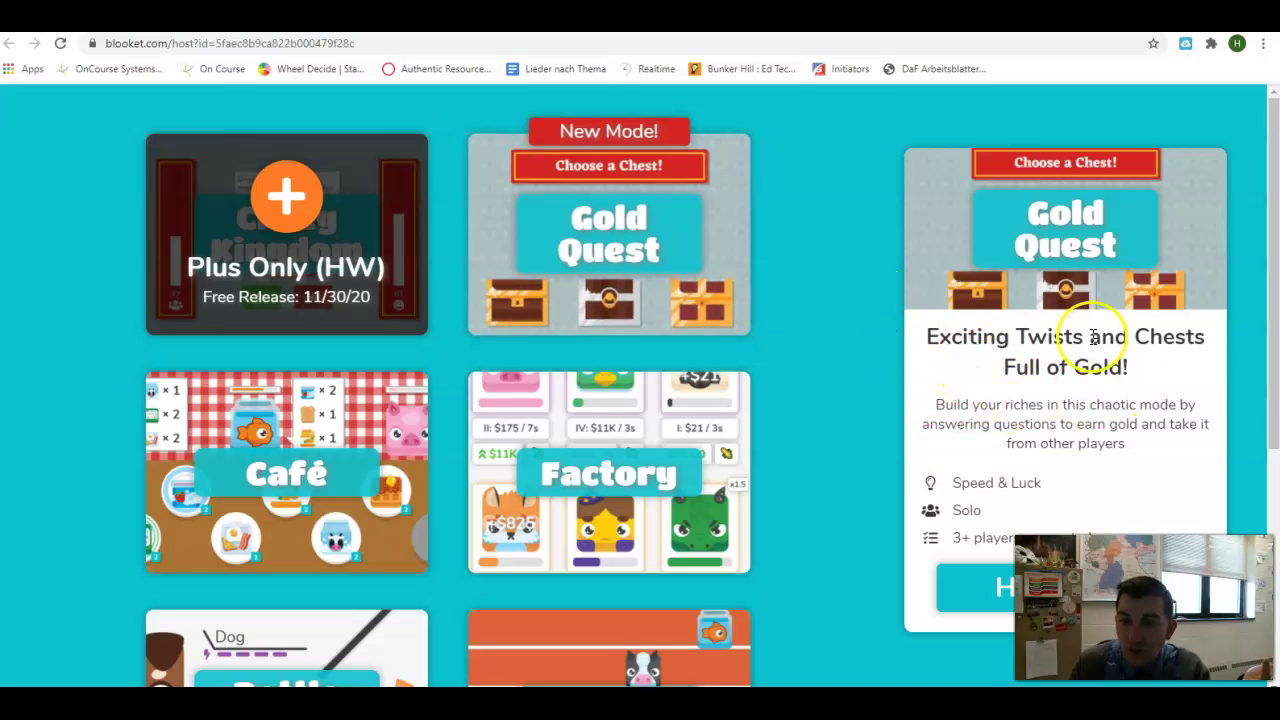
pyautogui.scroll(-1, 963, 415)
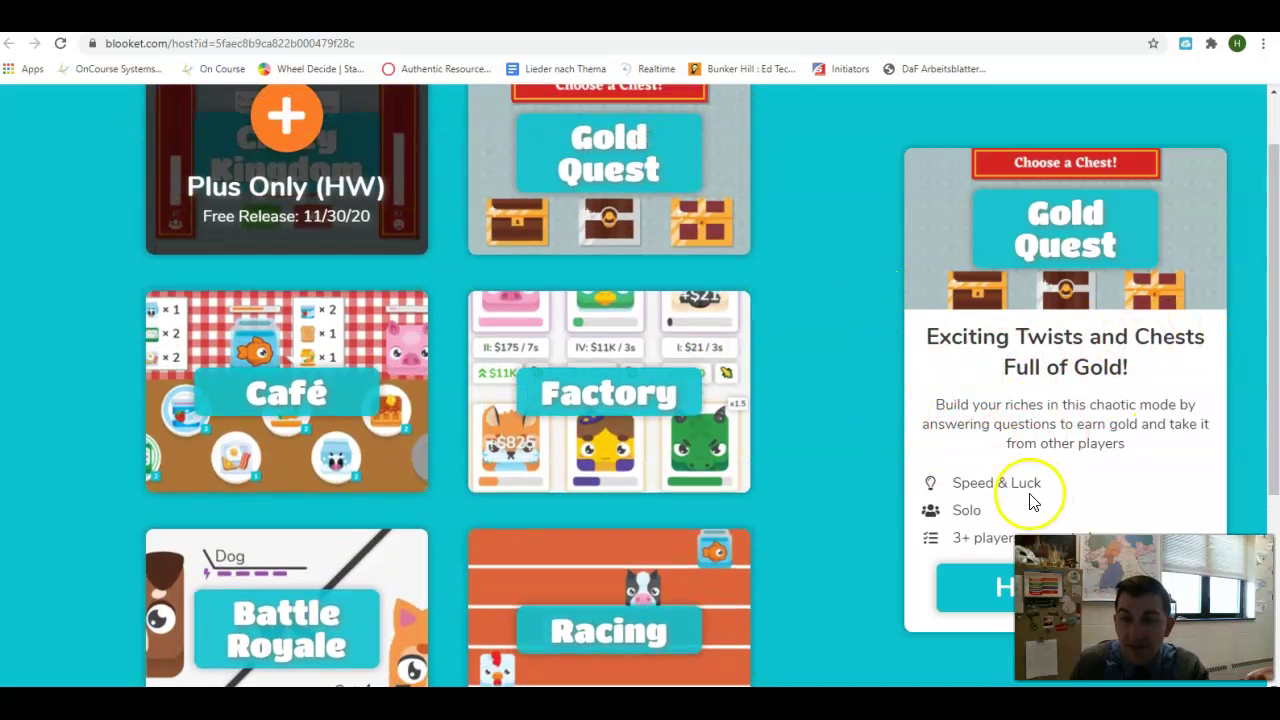
pyautogui.moveTo(951, 482); pyautogui.dragTo(1063, 484)
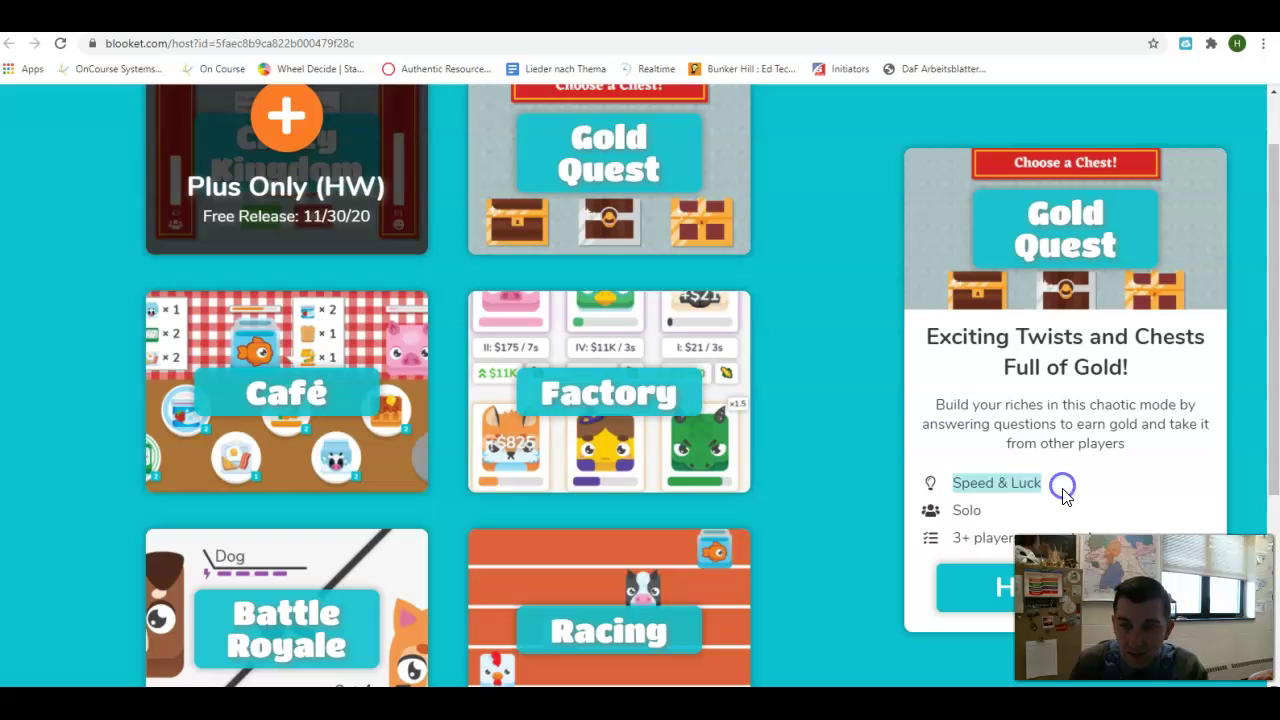
# Step: Highlight Gold Quest's Solo trait, its player requirement and its description one after another, and clear the highlighting
pyautogui.moveTo(948, 510); pyautogui.dragTo(1008, 513)
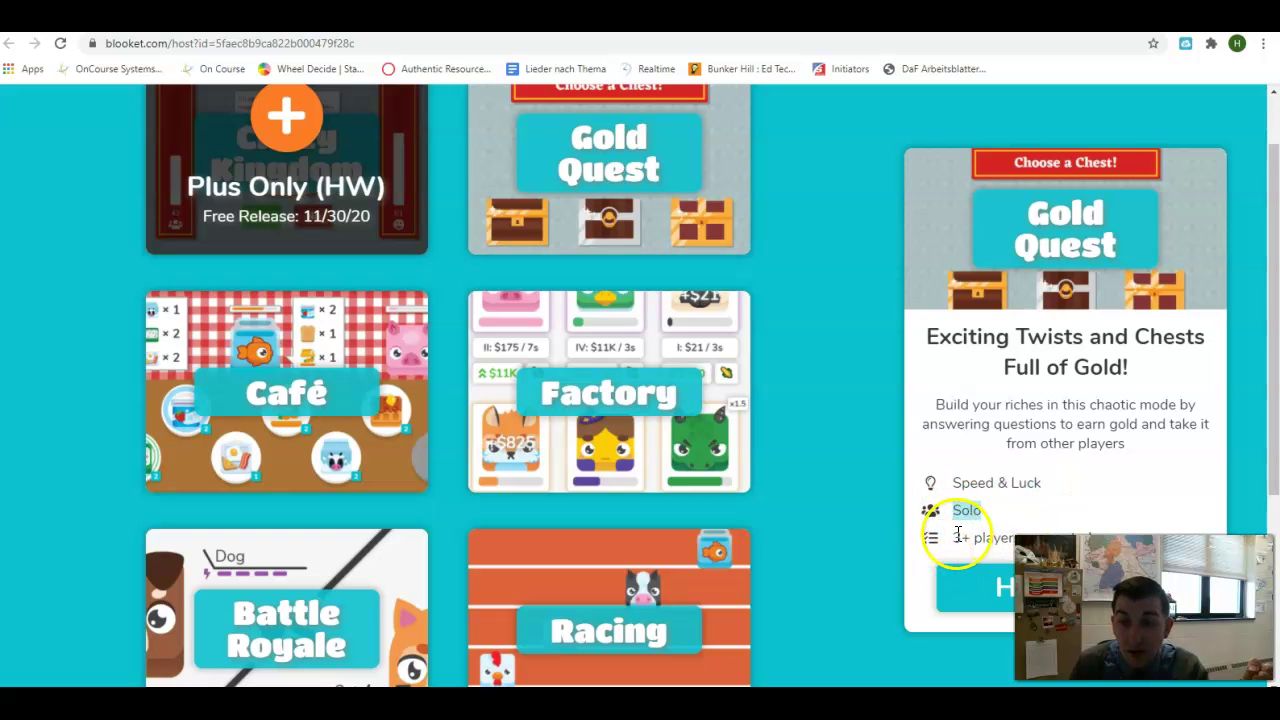
pyautogui.moveTo(950, 538); pyautogui.dragTo(1088, 530)
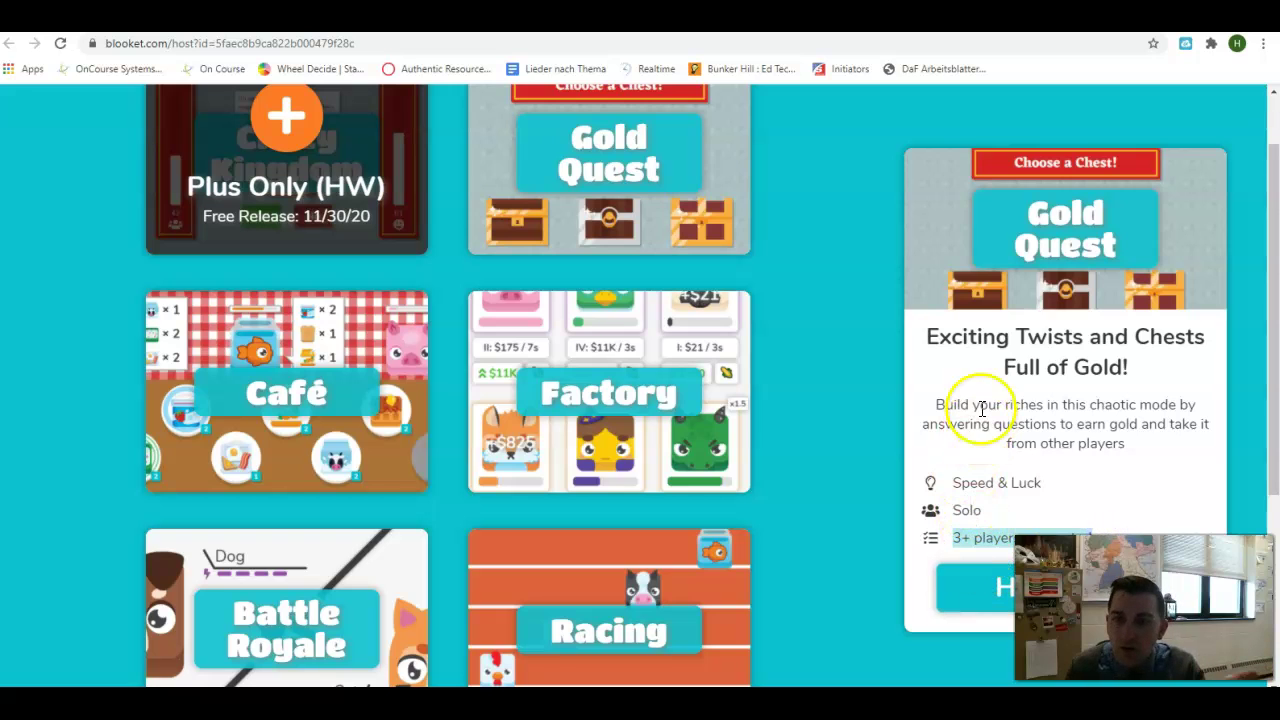
pyautogui.moveTo(936, 405); pyautogui.dragTo(1071, 463)
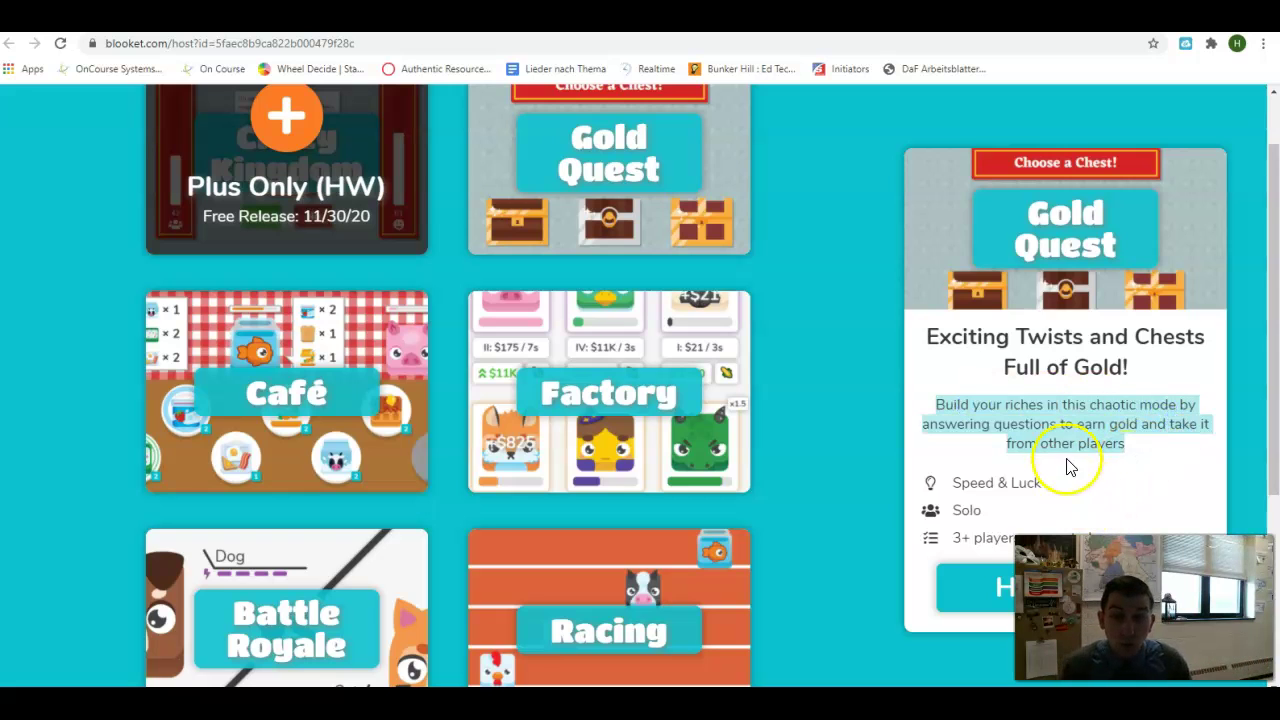
pyautogui.click(851, 364)
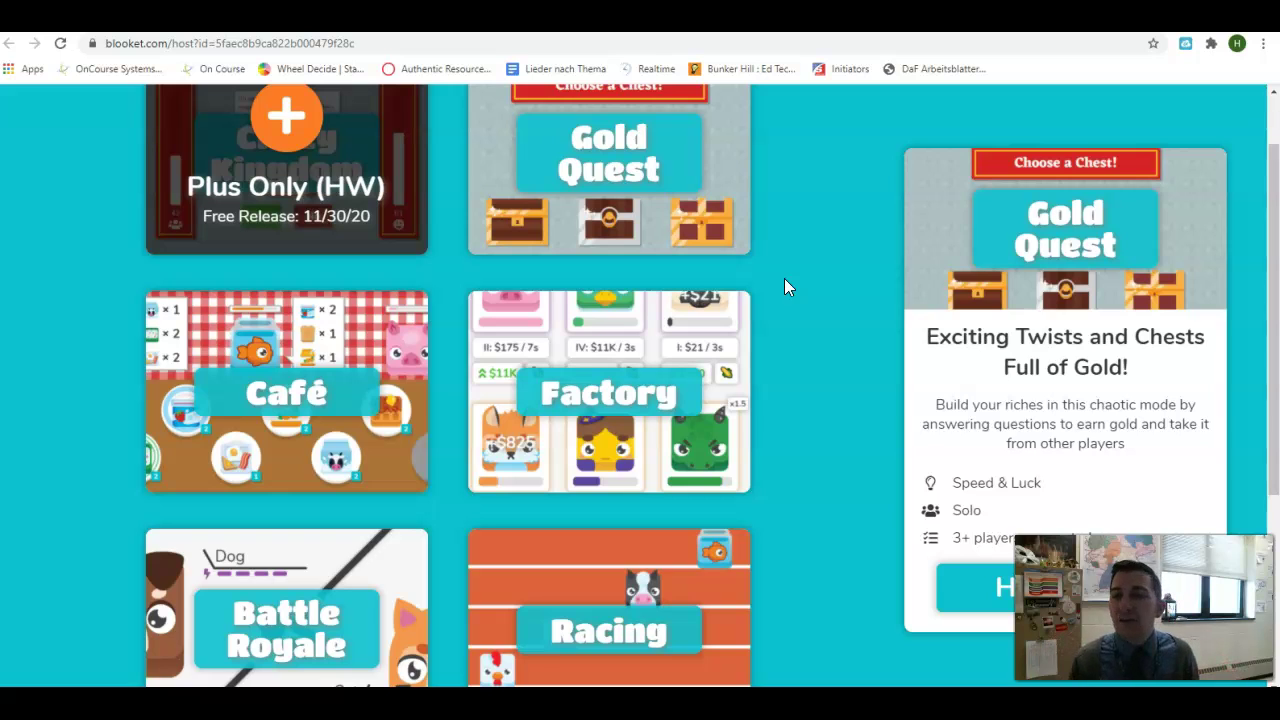
# Step: Show the Factory mode's details and highlight its description for review
pyautogui.click(678, 392)
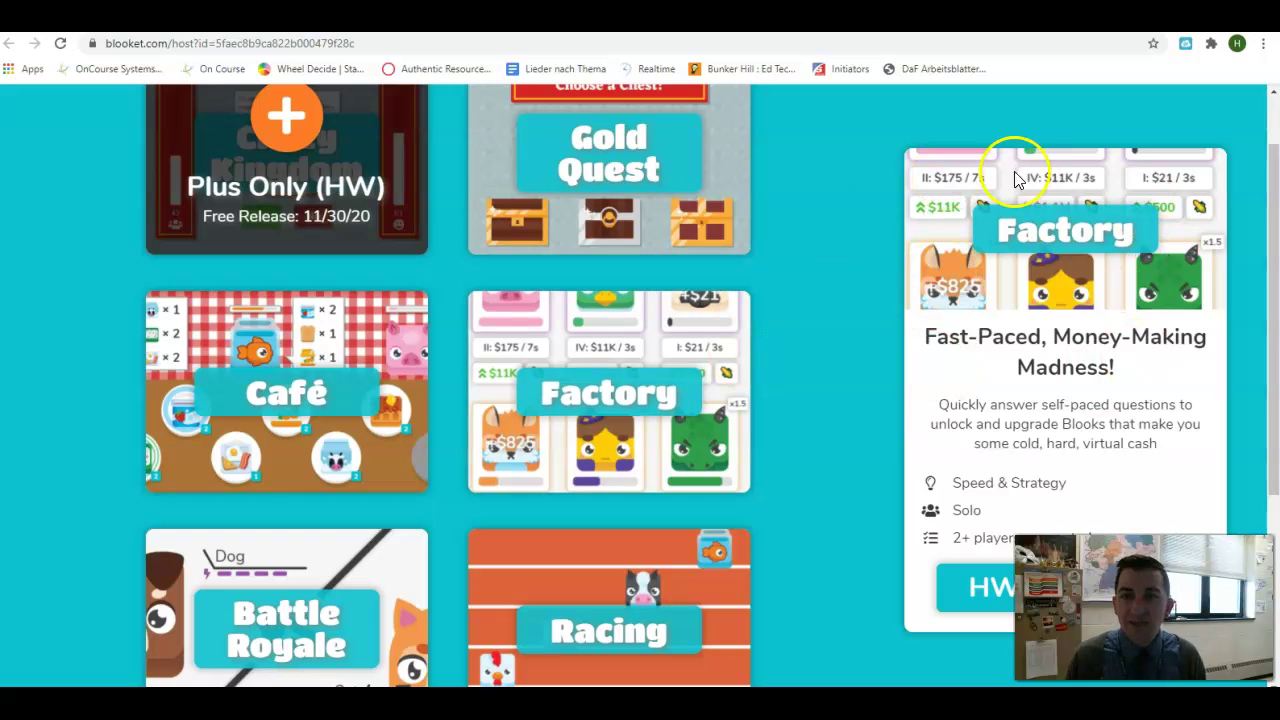
pyautogui.moveTo(938, 405); pyautogui.dragTo(1170, 423)
pyautogui.click(1142, 448)
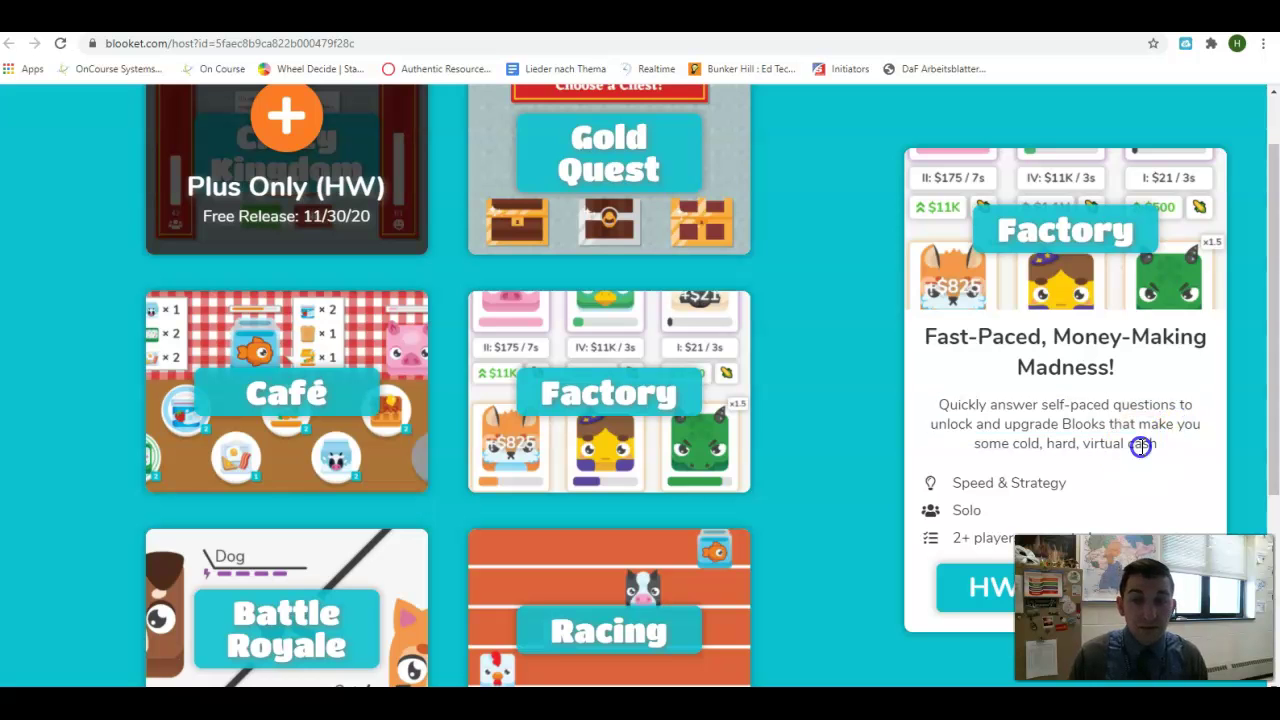
# Step: Review the details of the Café mode and of the Battle Royale mode
pyautogui.click(207, 401)
pyautogui.scroll(-2, 207, 401)
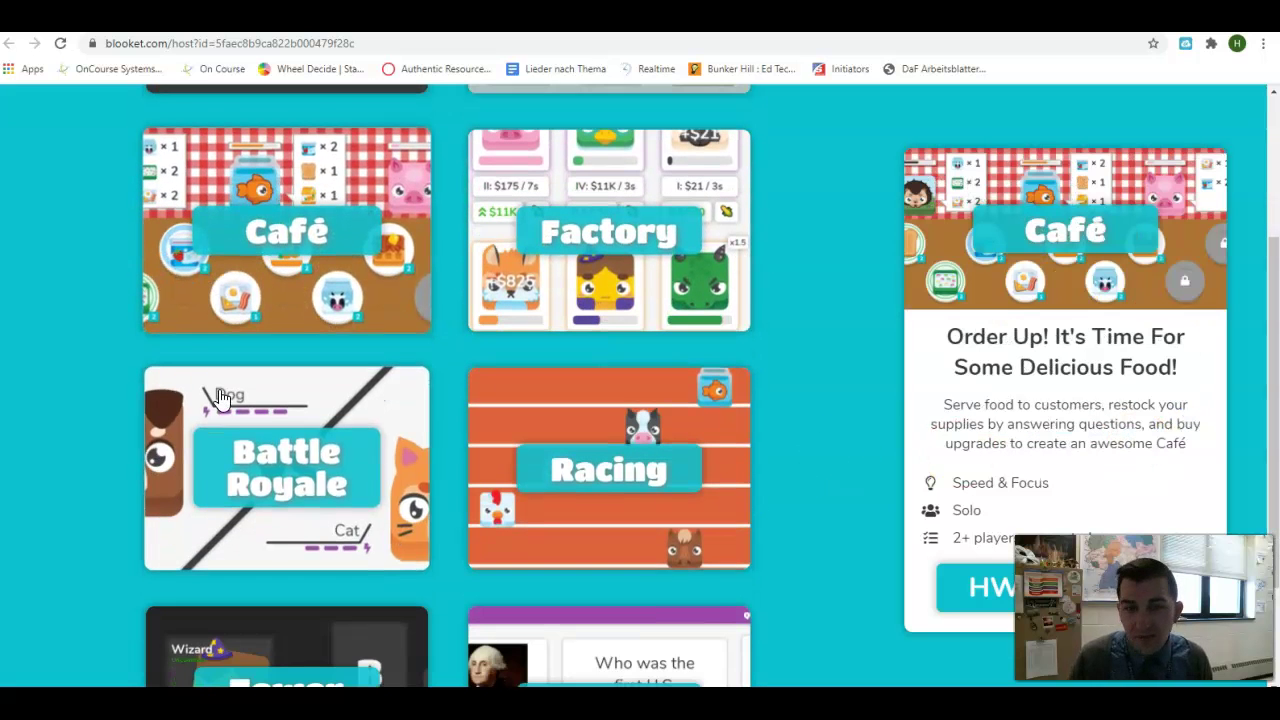
pyautogui.click(260, 485)
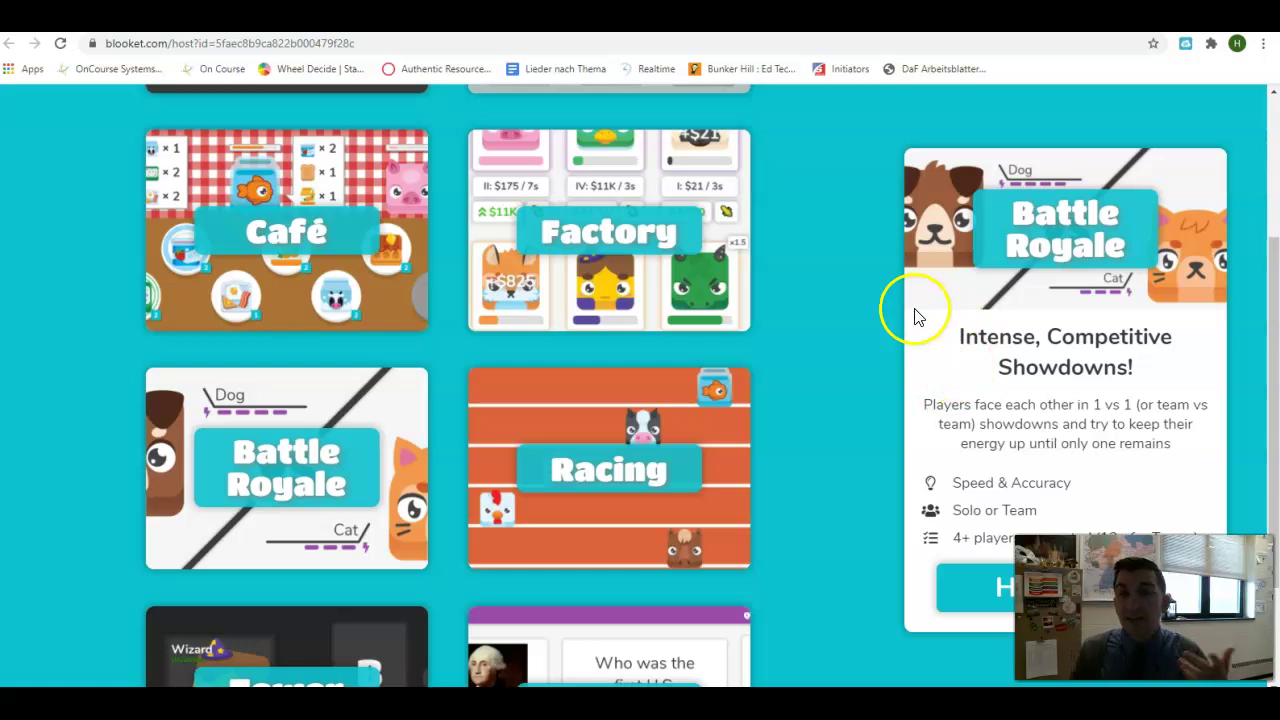
# Step: Review the details of the Racing and Tower of Doom modes, and look over the whole list of game modes
pyautogui.scroll(-2, 880, 320)
pyautogui.click(612, 306)
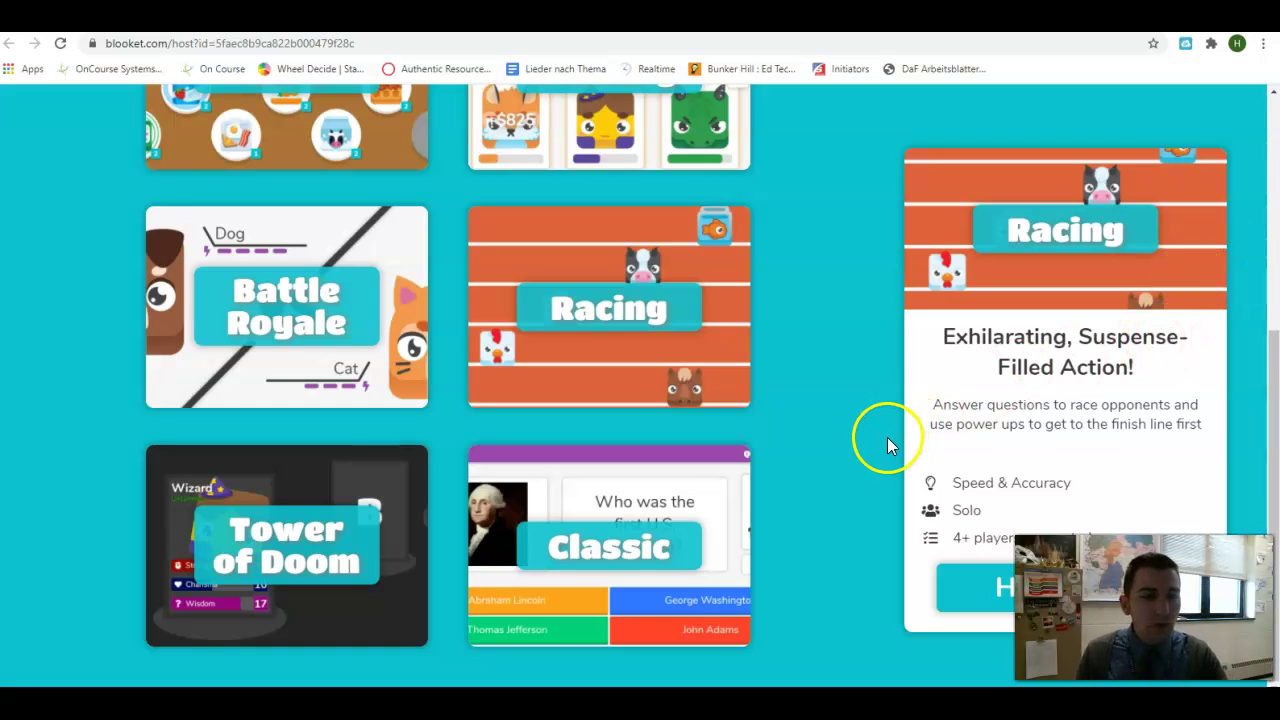
pyautogui.click(312, 505)
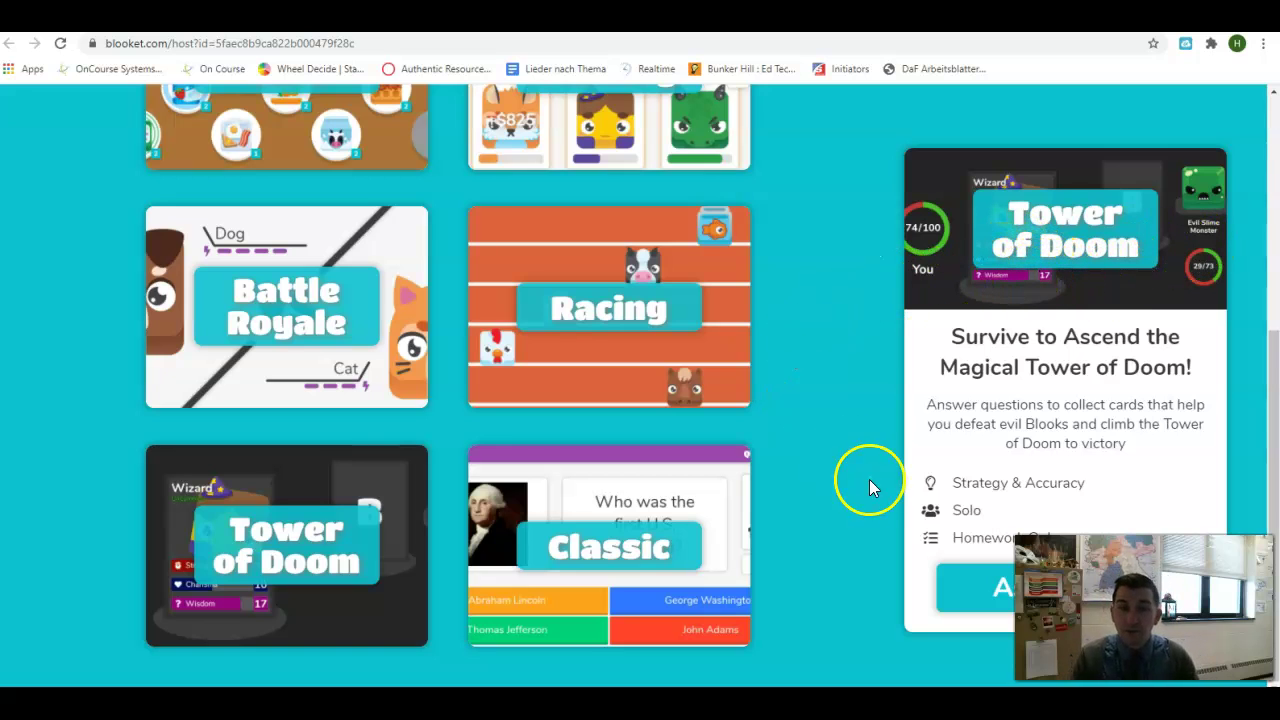
pyautogui.scroll(4, 870, 530)
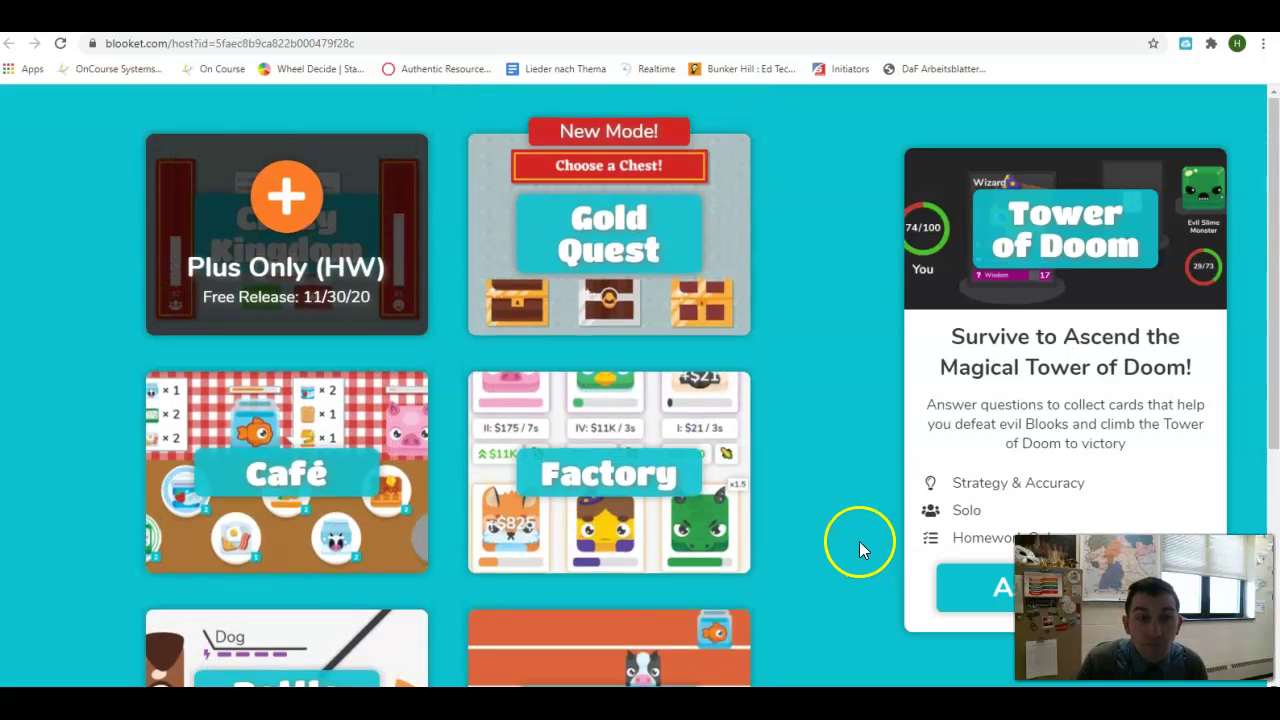
pyautogui.scroll(-2, 835, 467)
pyautogui.scroll(-2, 838, 470)
pyautogui.scroll(3, 700, 430)
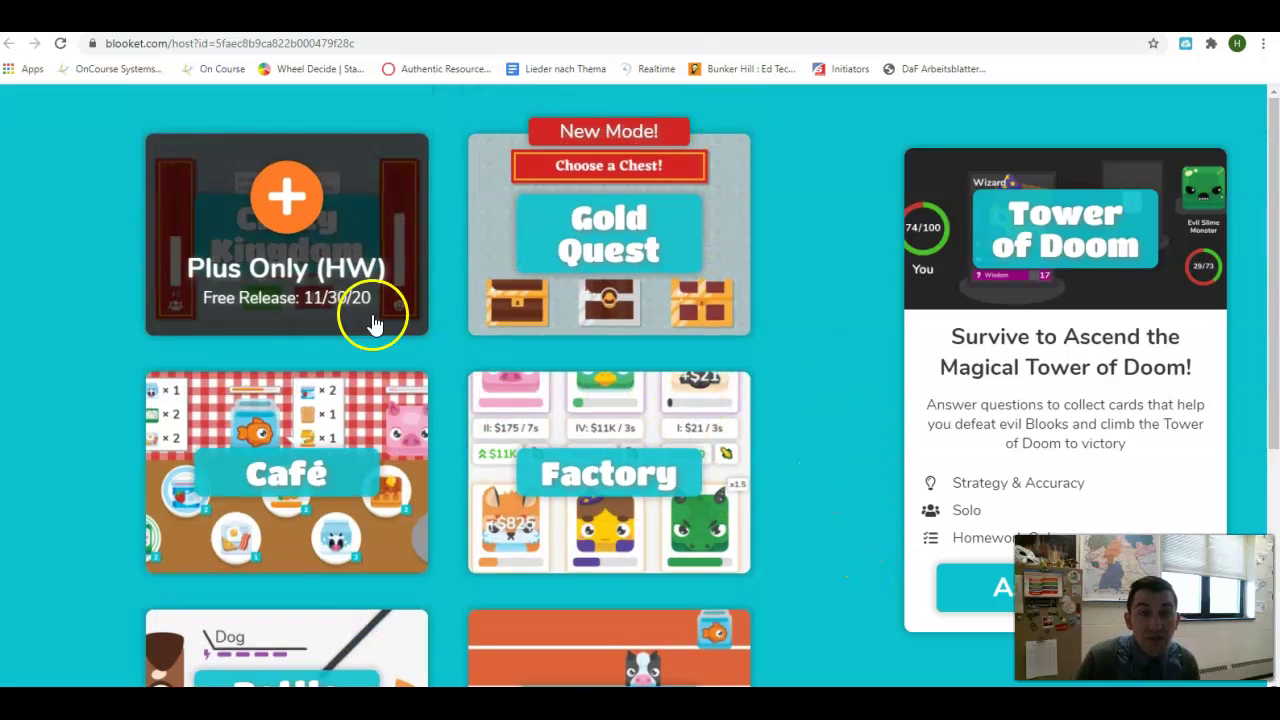